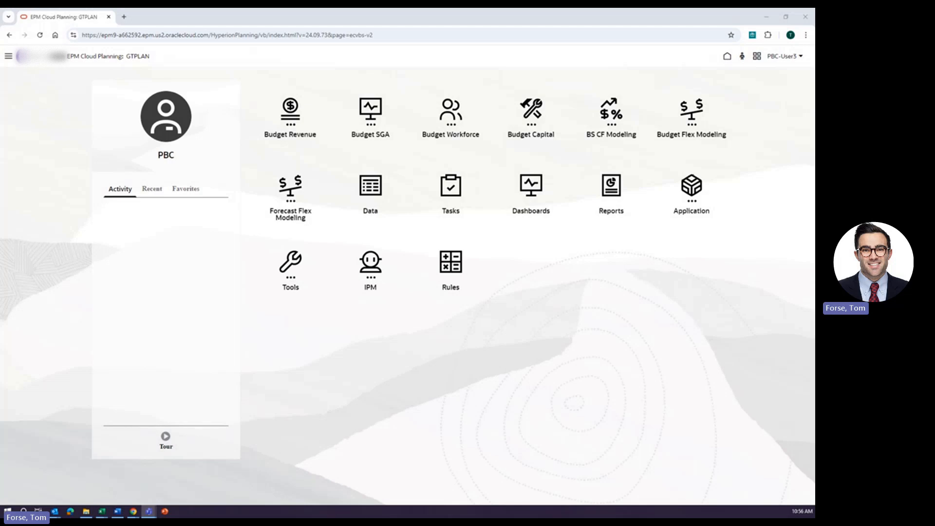
Open the Existing Employees form of Budget Workforce.
left_click(434, 115)
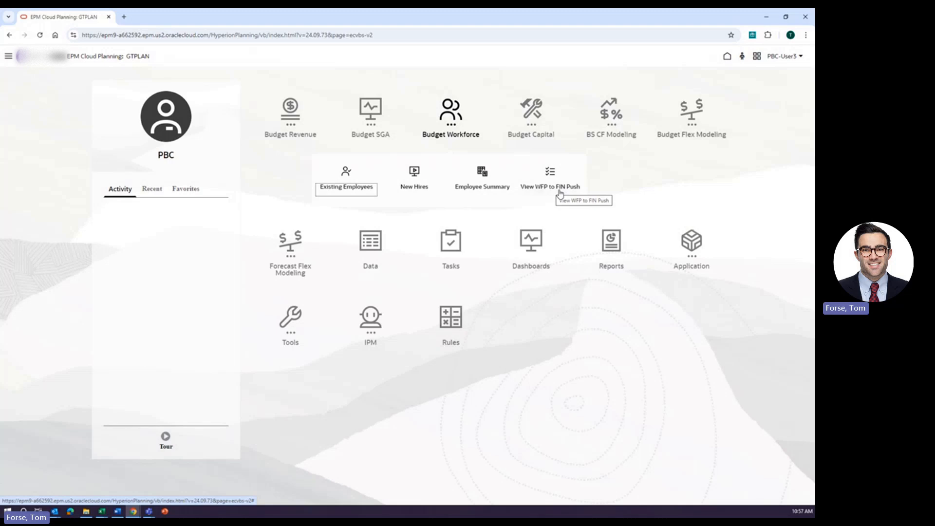
left_click(344, 181)
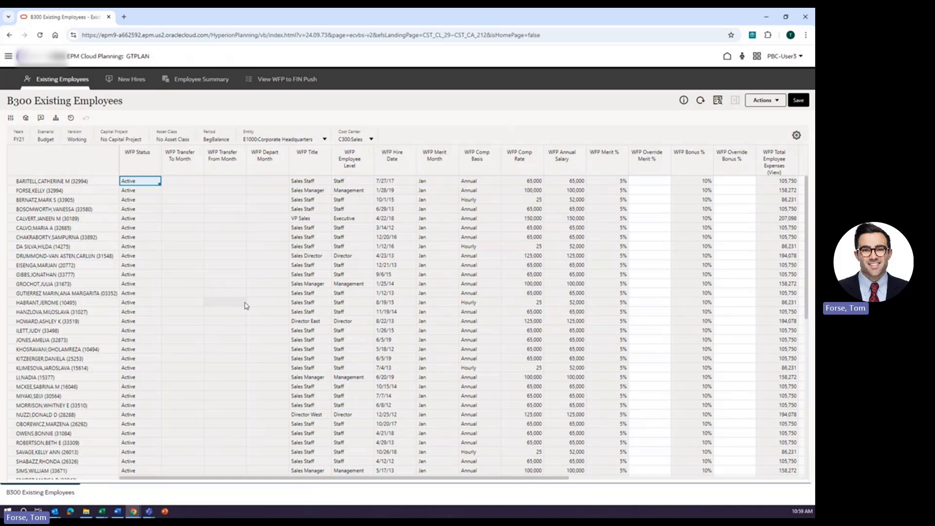
Open the employee detail form for the first listed employee and review its monthly salary and benefits.
right_click(85, 181)
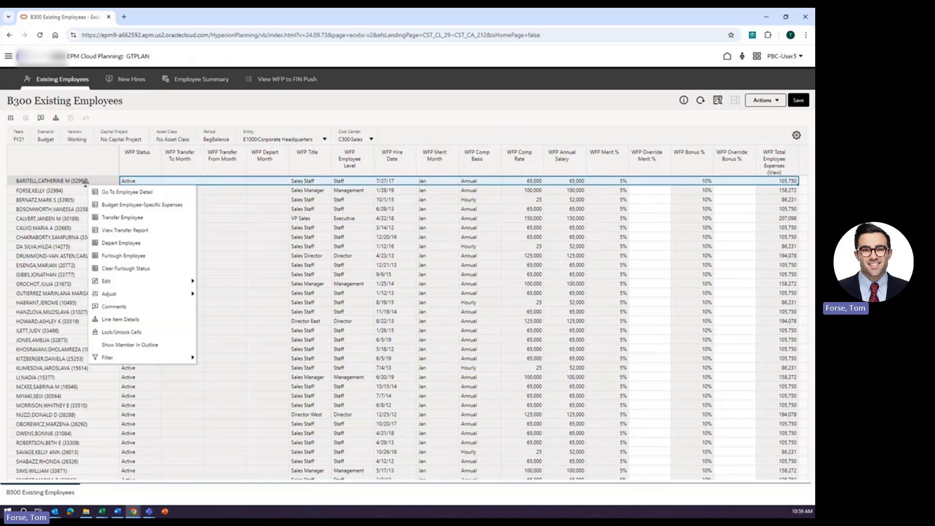
left_click(126, 192)
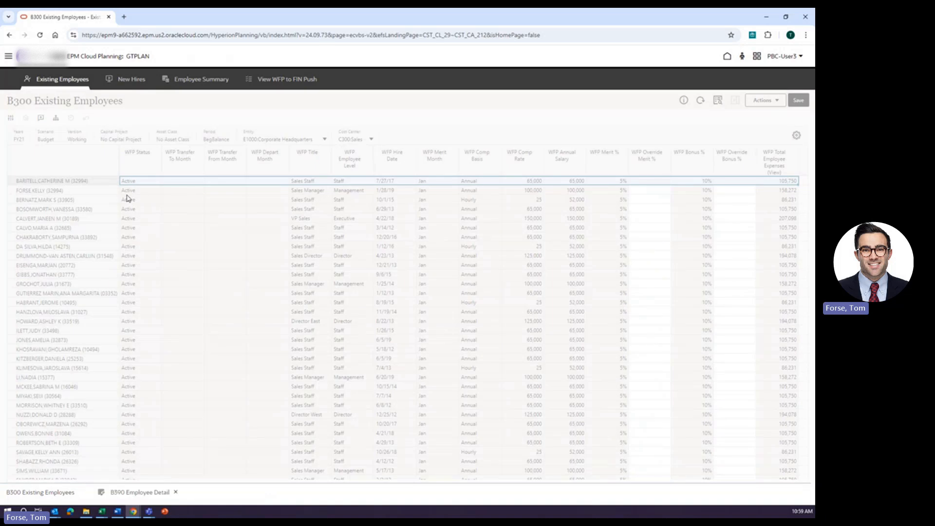
left_click(144, 491)
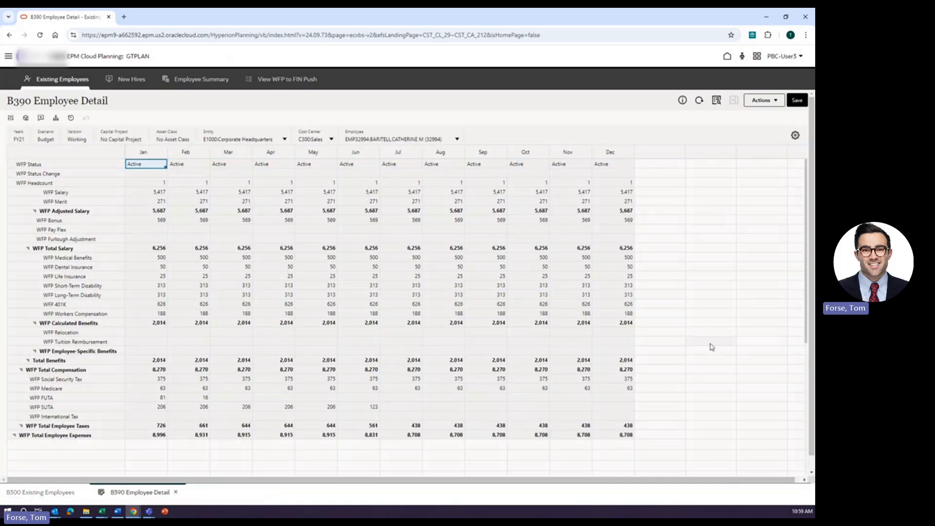
left_click(711, 344)
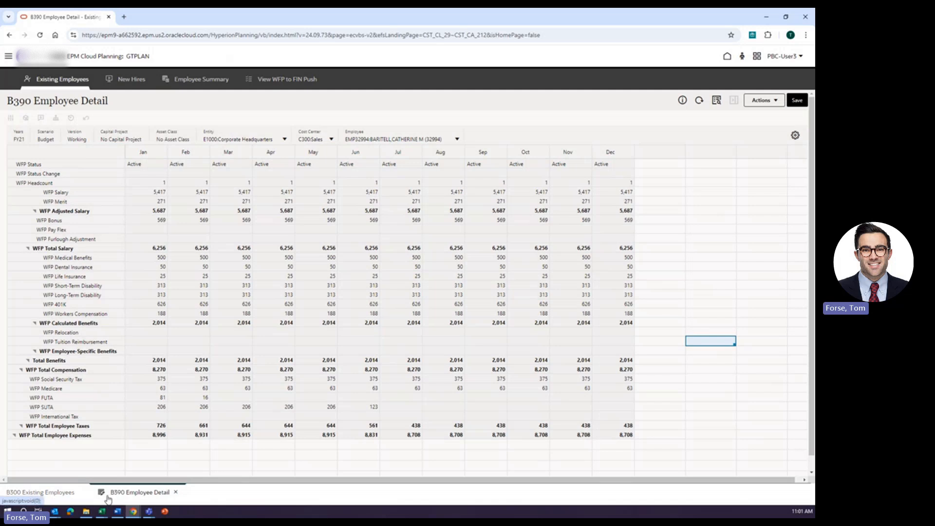
Return to the Existing Employees form and set the first employee's override merit to 10%.
left_click(40, 494)
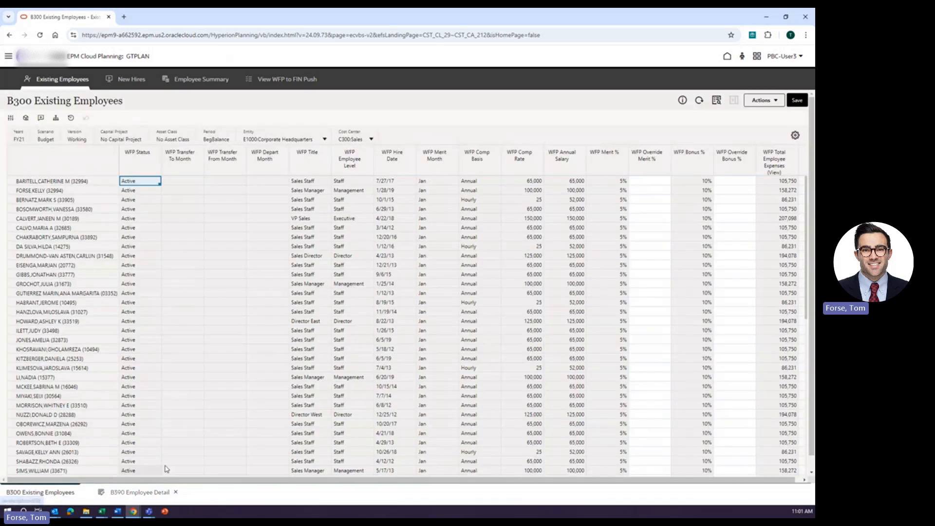
left_click(644, 183)
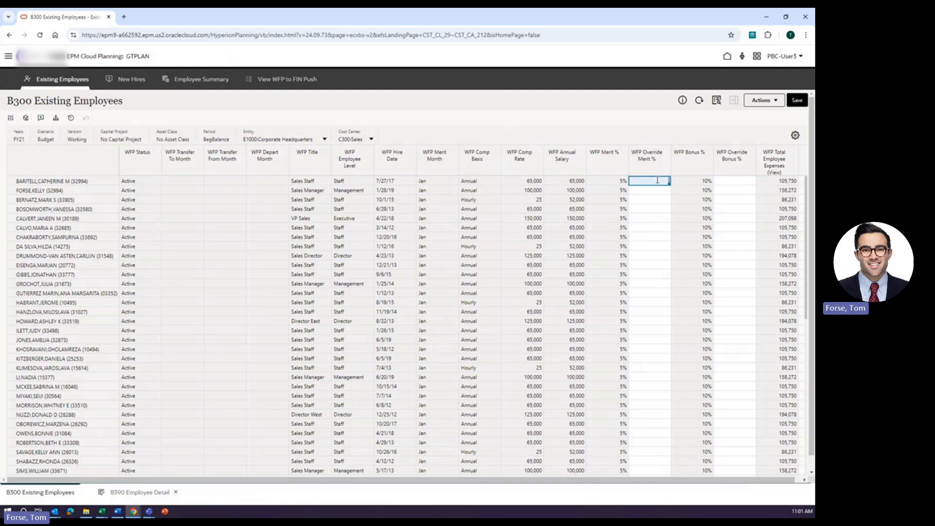
type(".10")
key("Return")
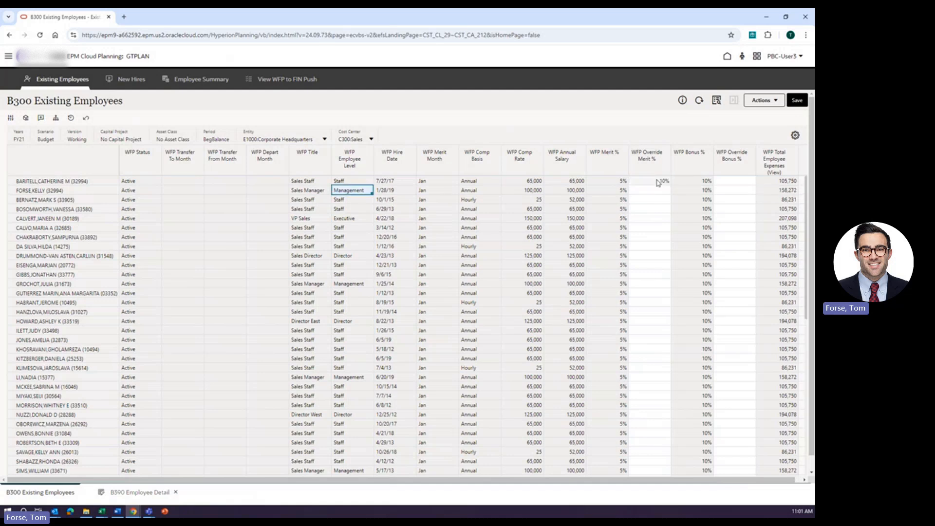
Set the first employee's override bonus to 5% and save the form.
left_click(725, 181)
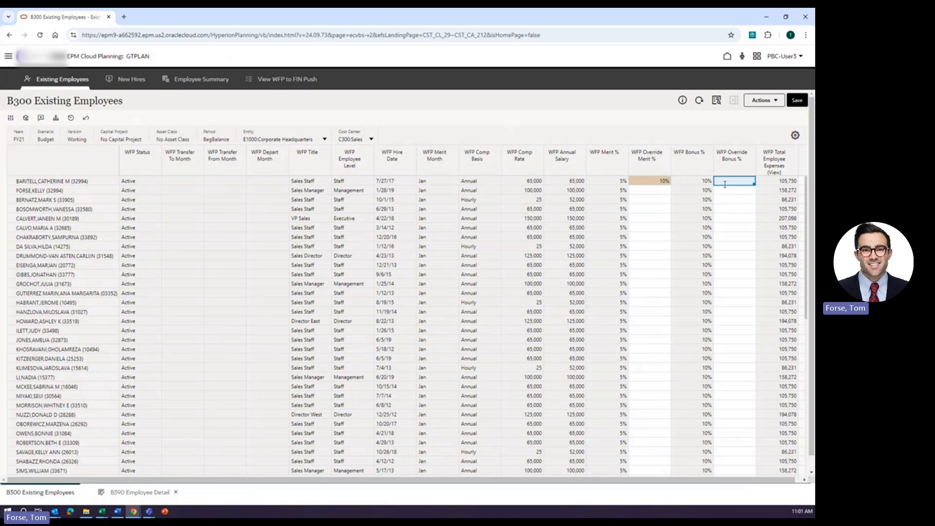
type(".05")
key("Return")
key("Return")
key("Return")
left_click(795, 102)
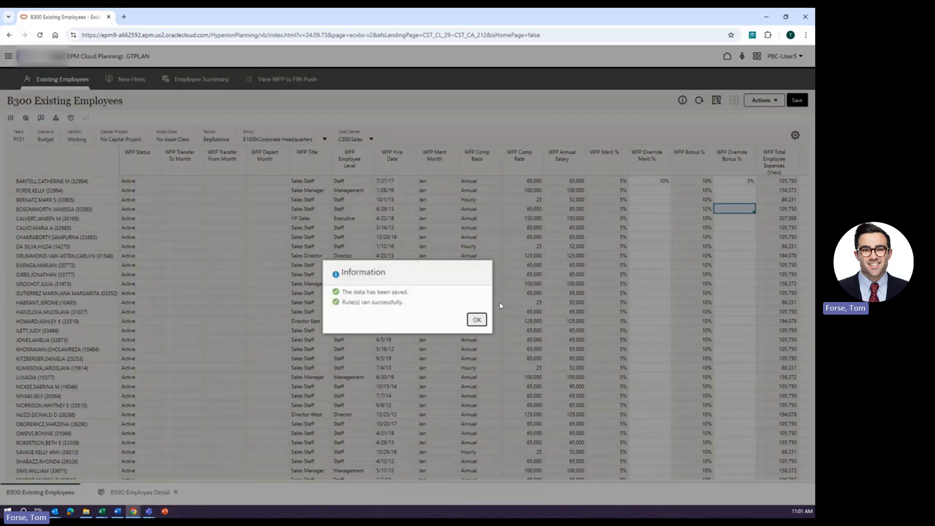
left_click(484, 319)
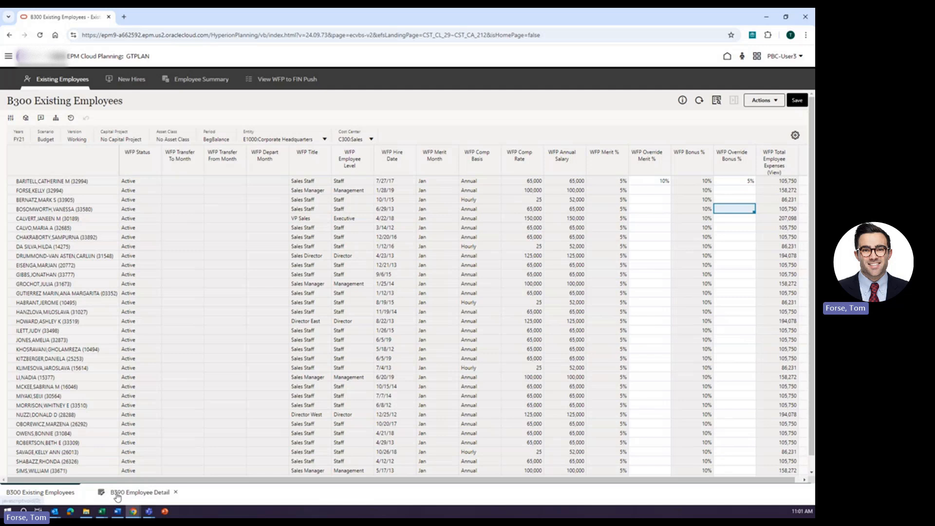
Review the first employee's detail form for the updated merit and bonus, then return to the employee list.
left_click(140, 492)
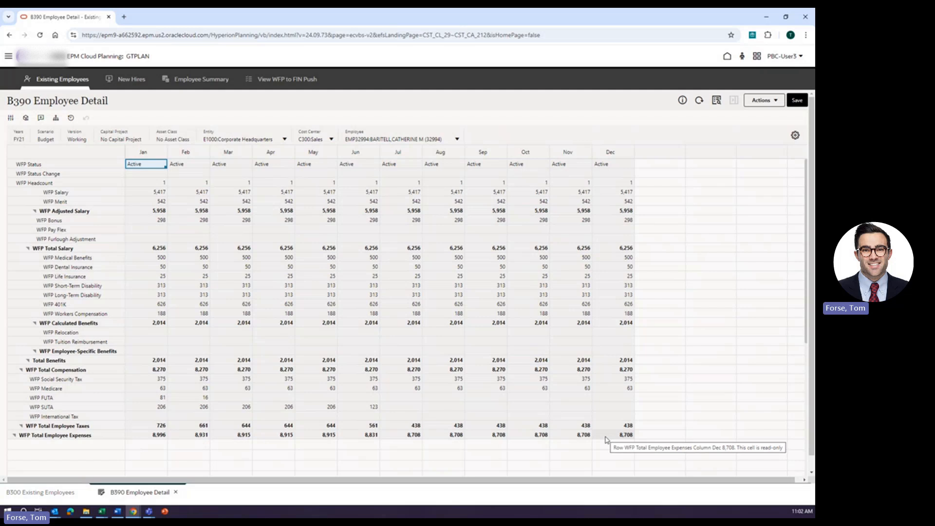
left_click(42, 493)
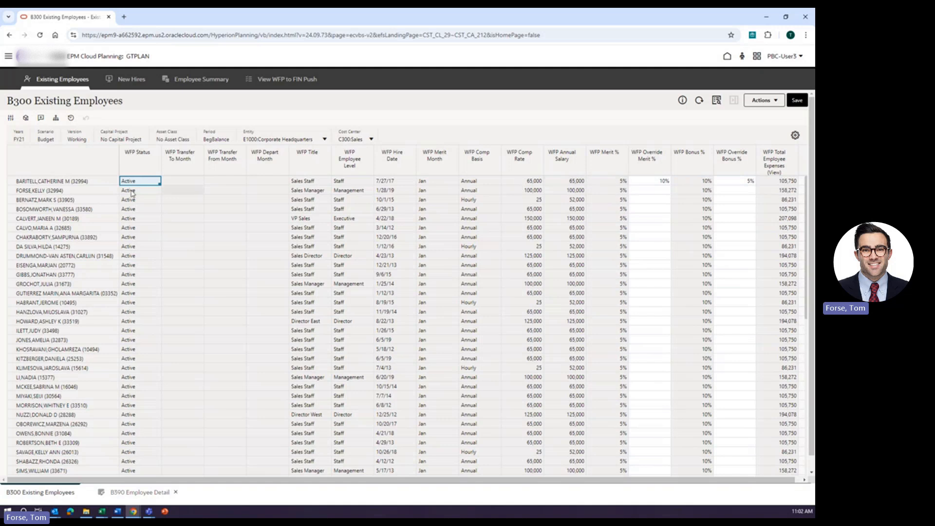
Open the employee-specific expenses form for the first listed employee.
left_click(74, 181)
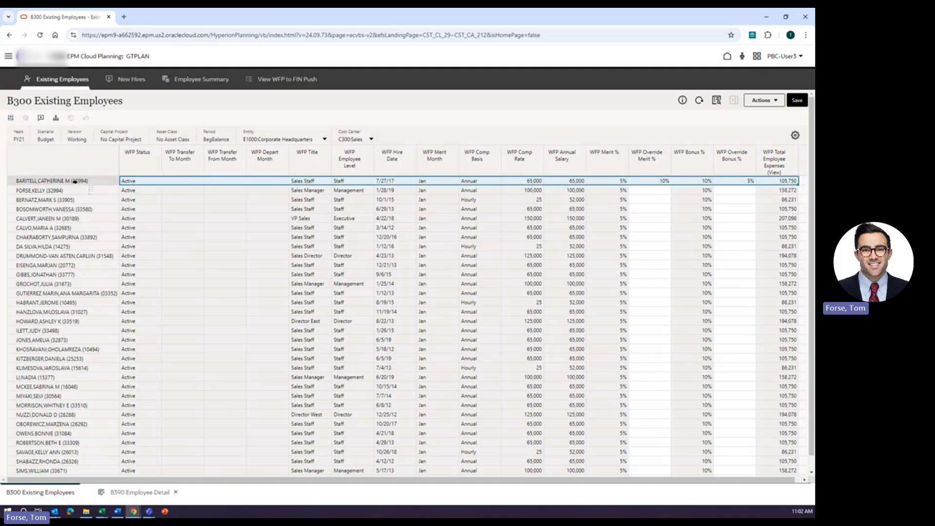
right_click(75, 181)
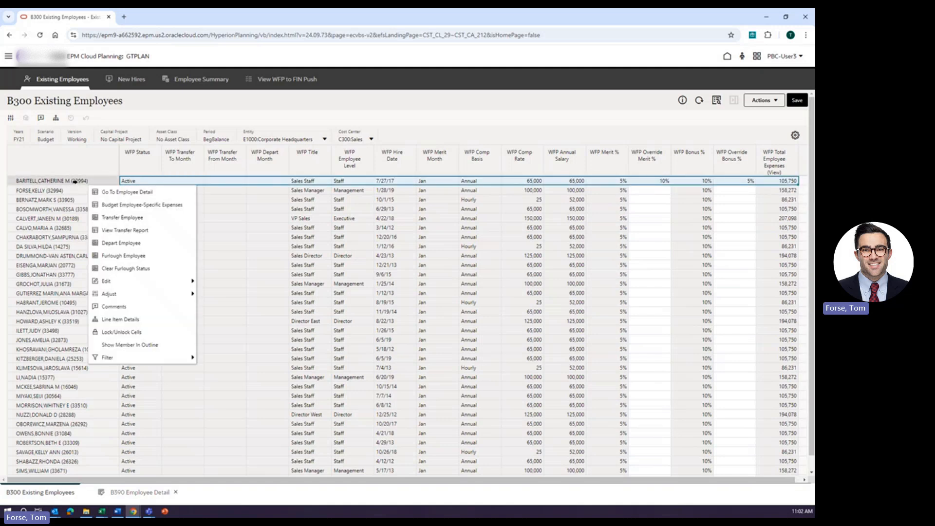
left_click(140, 205)
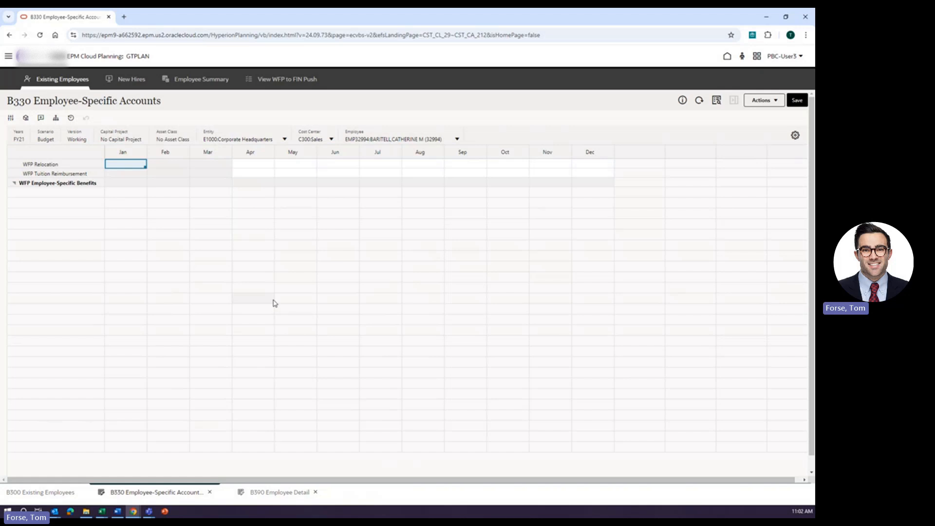
Enter a 25000 relocation expense in July and save the form.
left_click(254, 165)
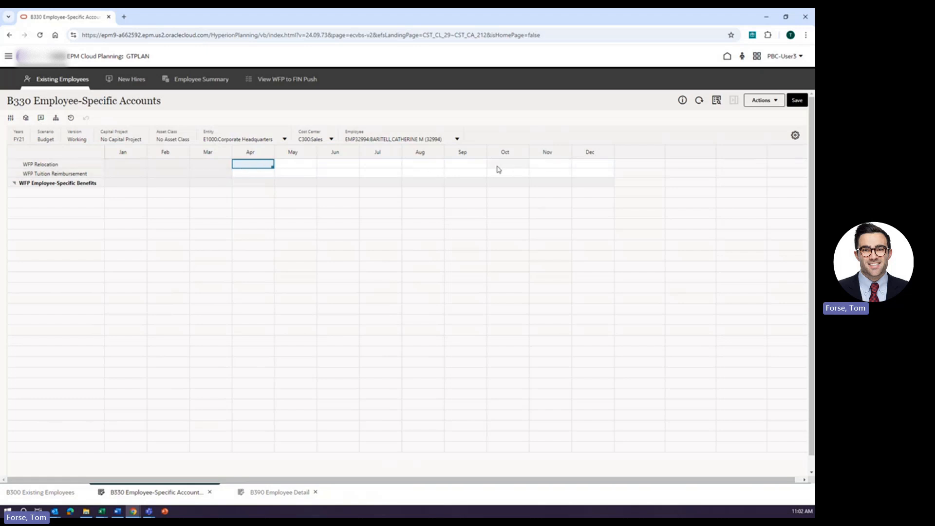
left_click(383, 164)
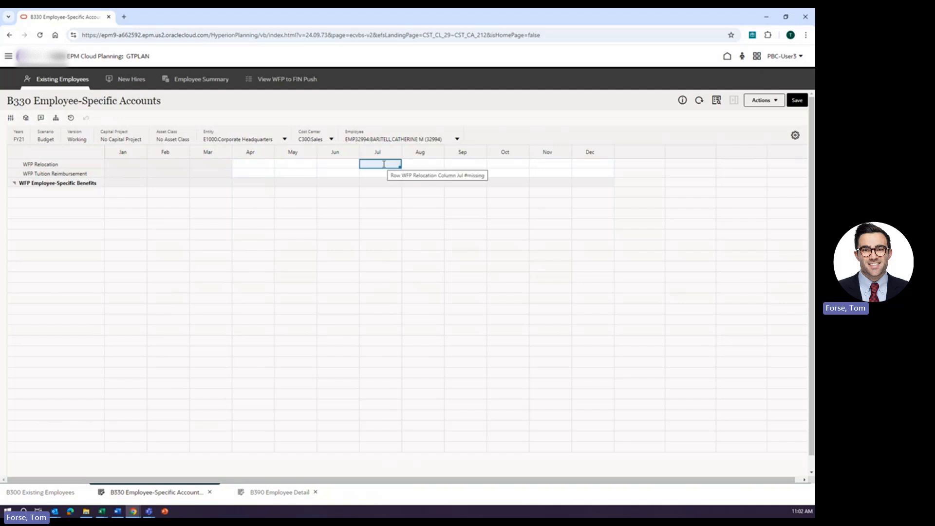
type("25000")
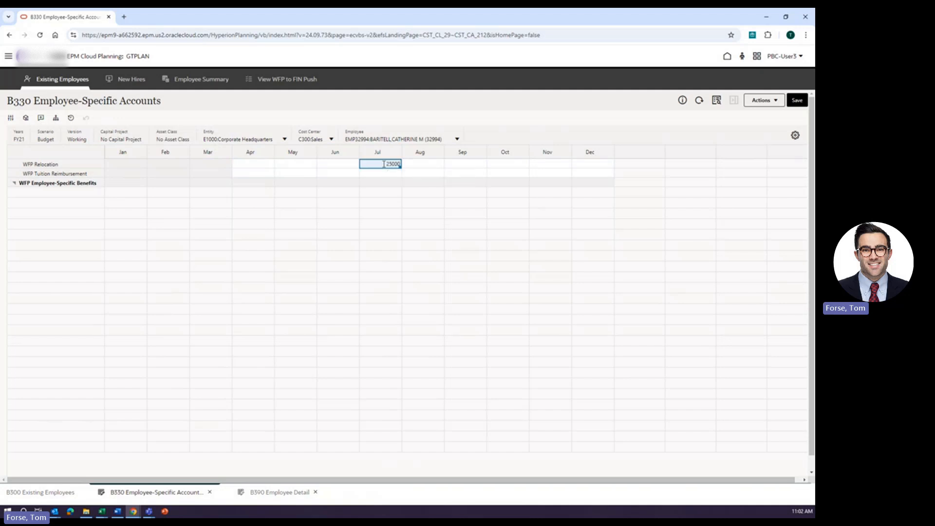
key("Return")
left_click(458, 207)
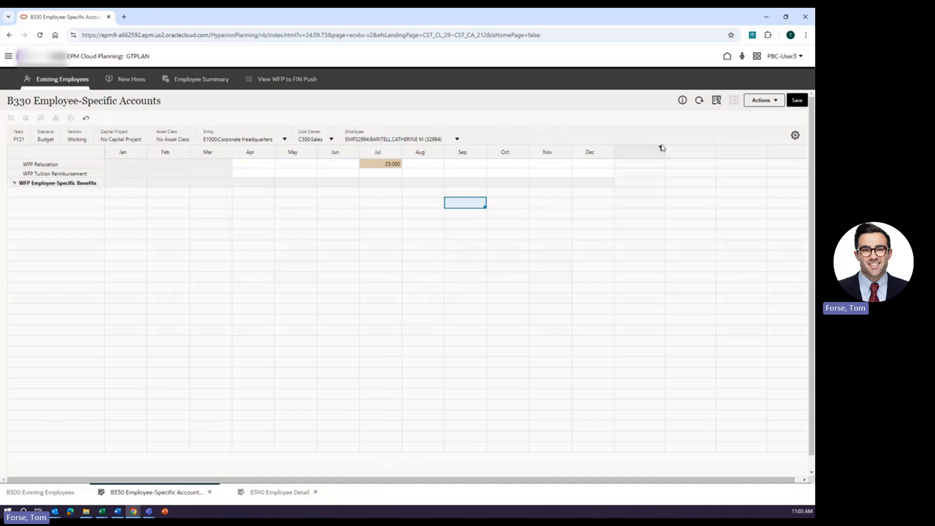
left_click(794, 102)
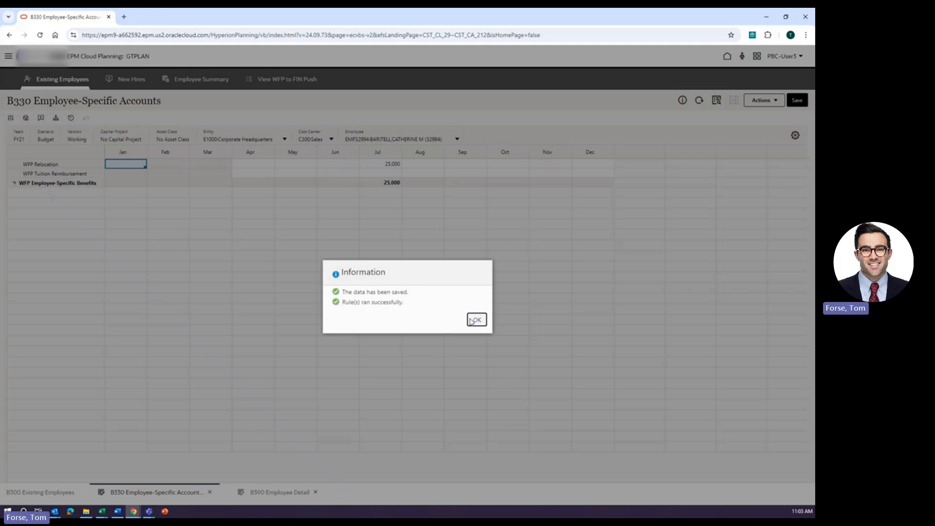
left_click(474, 319)
Check the relocation amount in the employee detail form and return to the Existing Employees list.
left_click(282, 491)
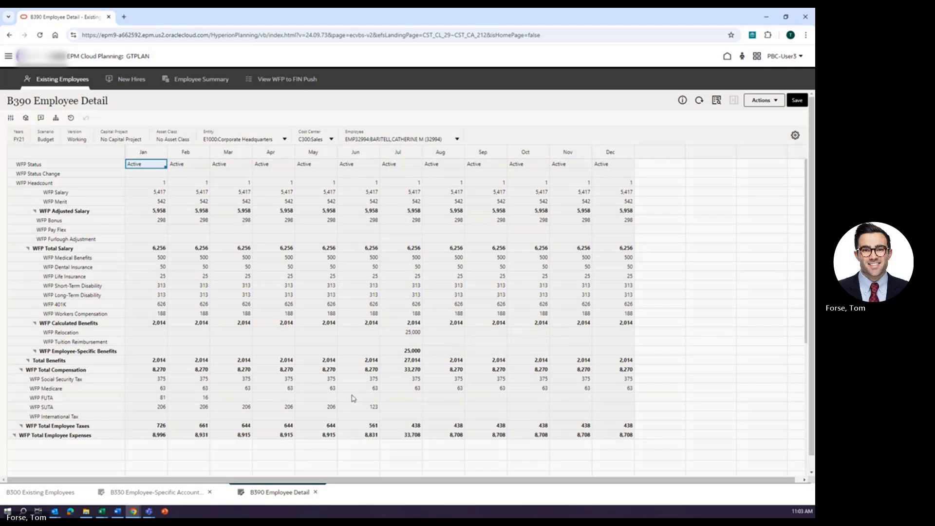
left_click(51, 492)
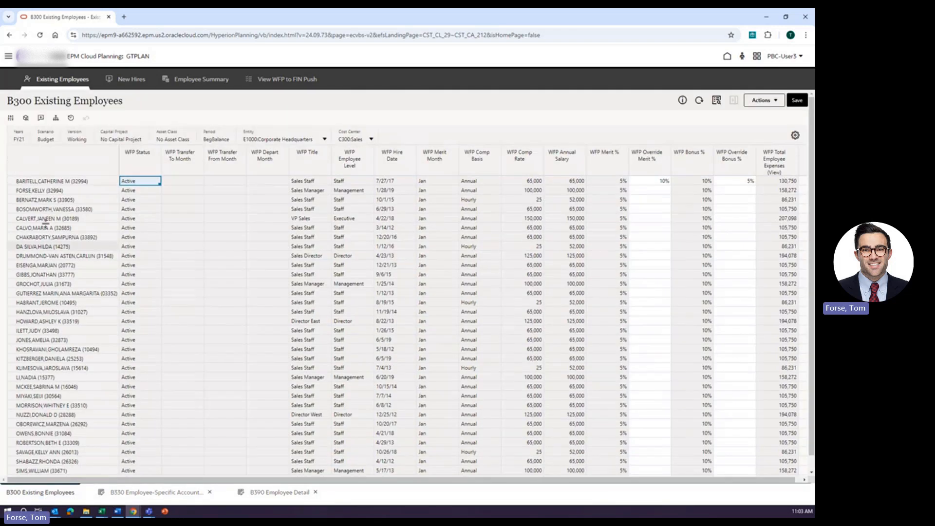
Open the Depart Employee prompt for the second listed employee.
right_click(55, 191)
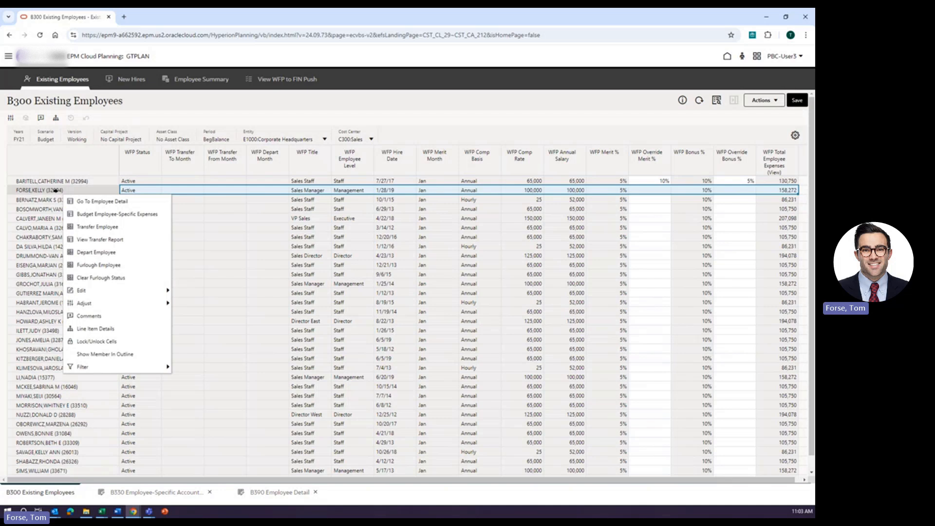
left_click(99, 253)
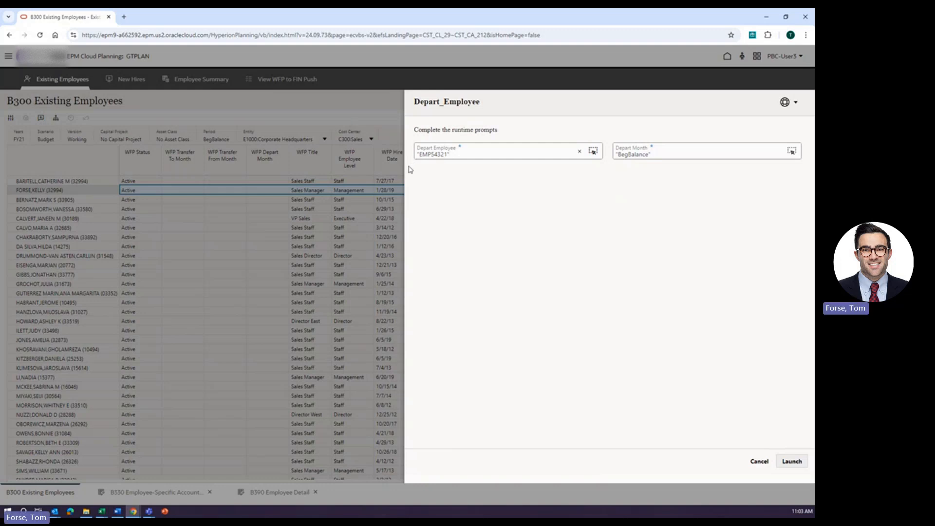
left_click(653, 154)
Select Jul as the depart month from the period member list.
left_click(796, 151)
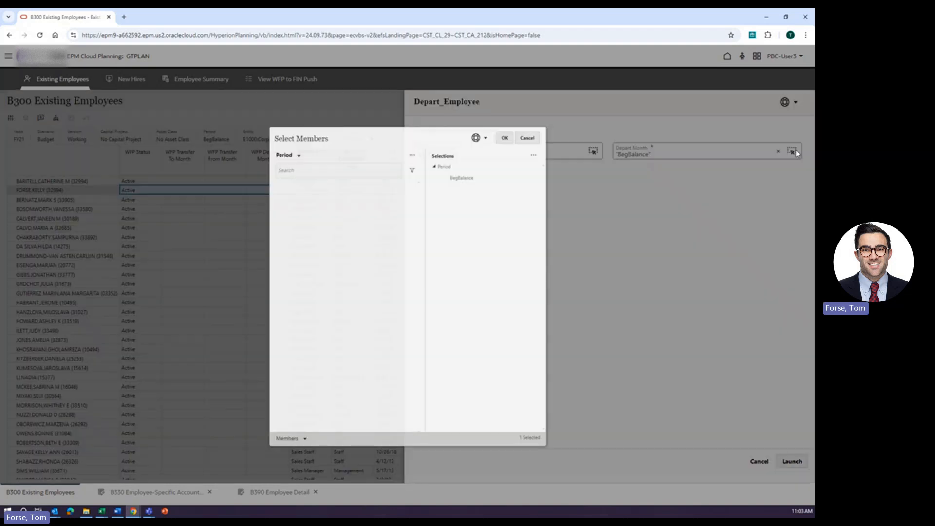
left_click(270, 188)
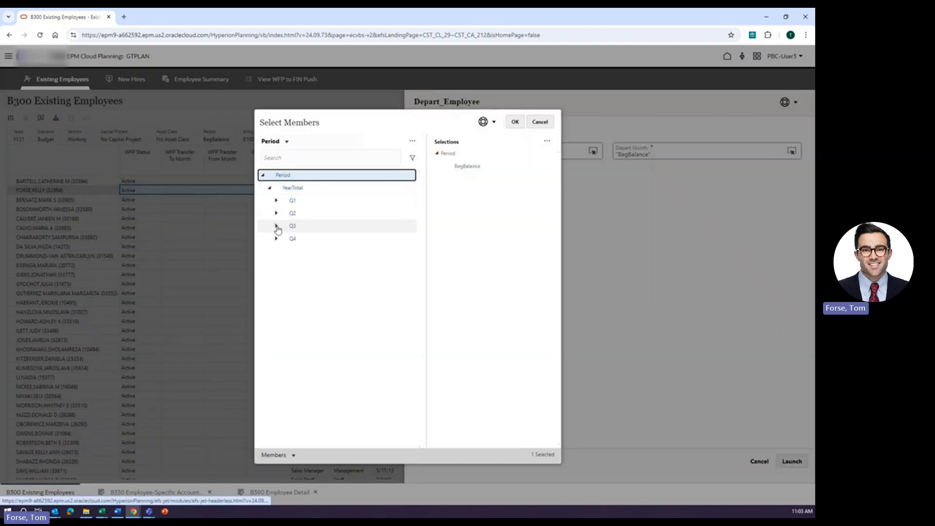
left_click(276, 225)
left_click(291, 239)
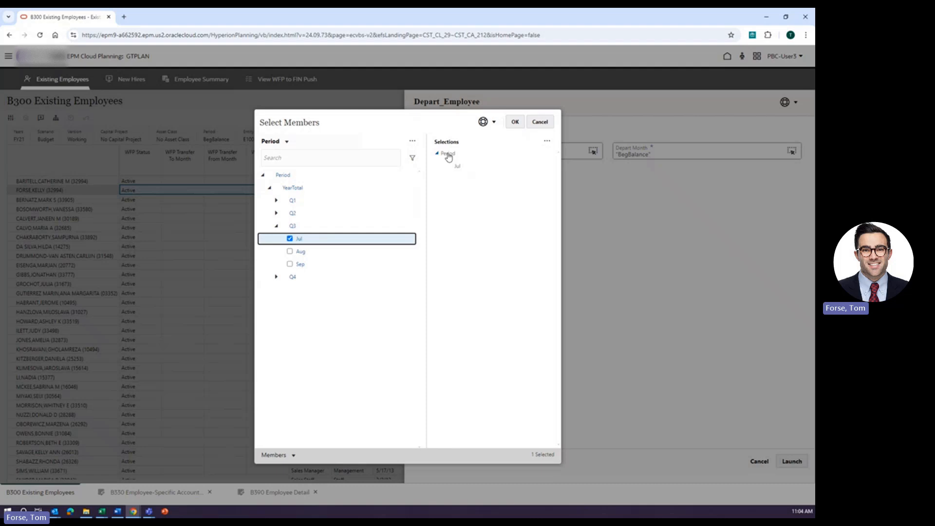
left_click(515, 122)
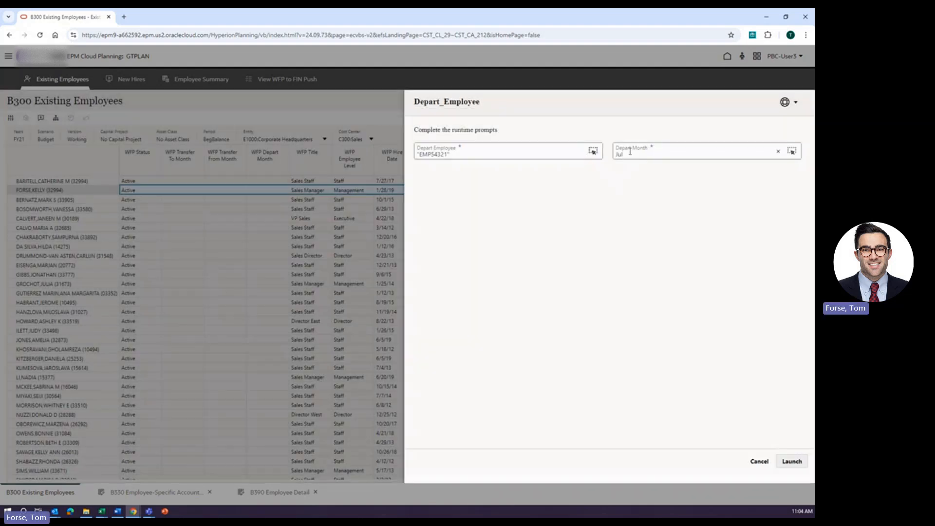
Change the depart month to Sep and launch the departure.
double_click(619, 155)
key("BackSpace")
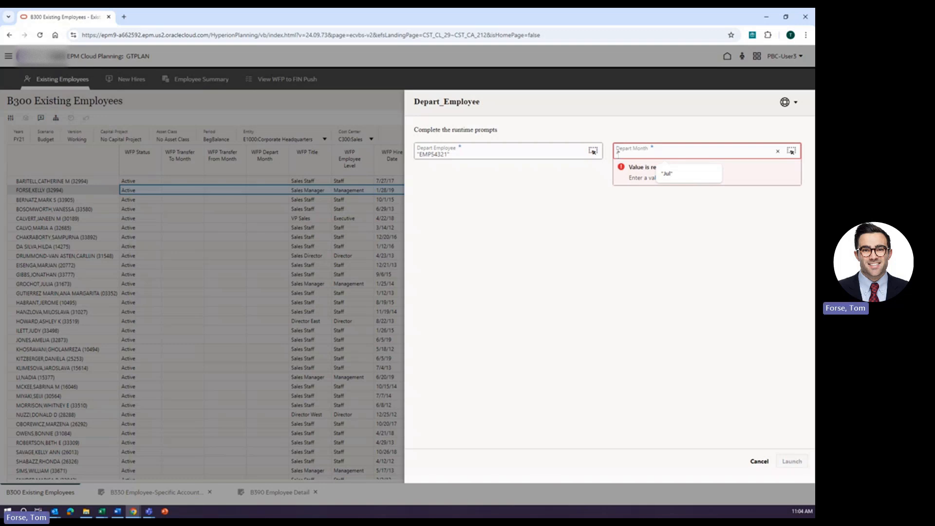
type("Sep")
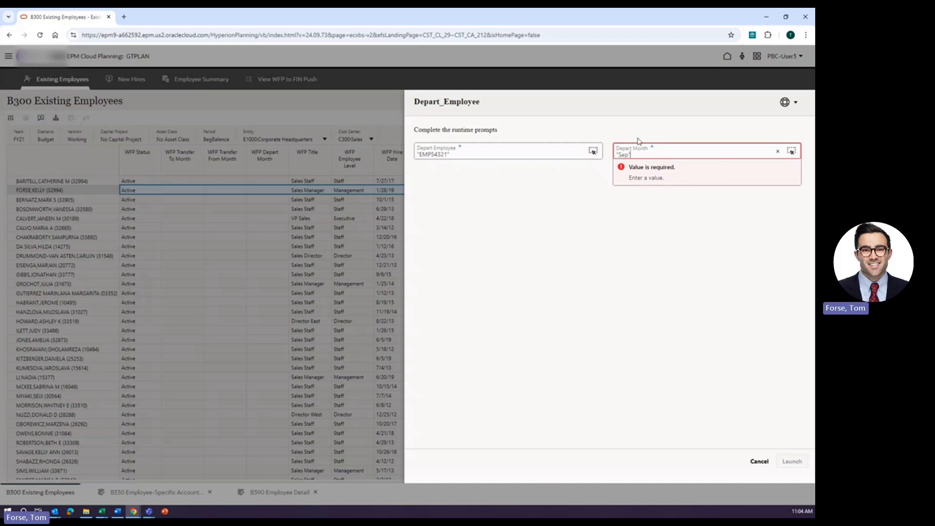
left_click(602, 284)
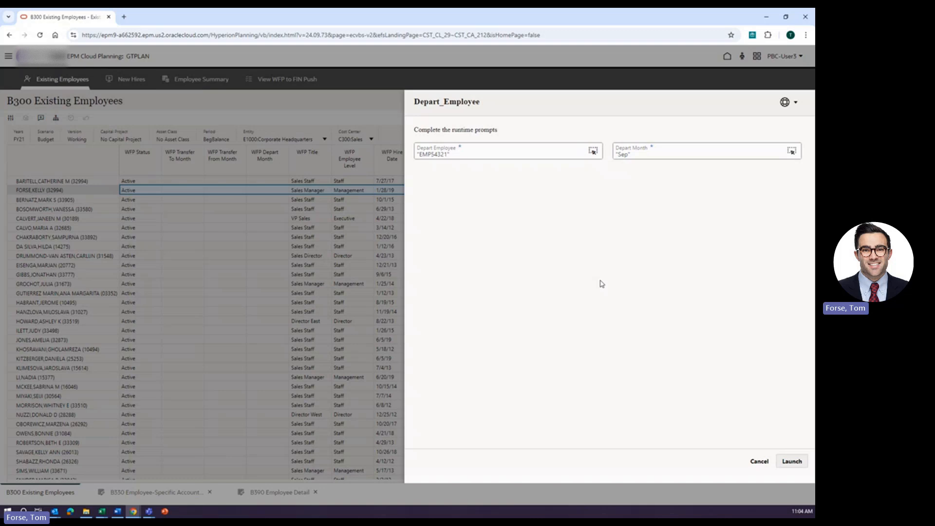
left_click(792, 461)
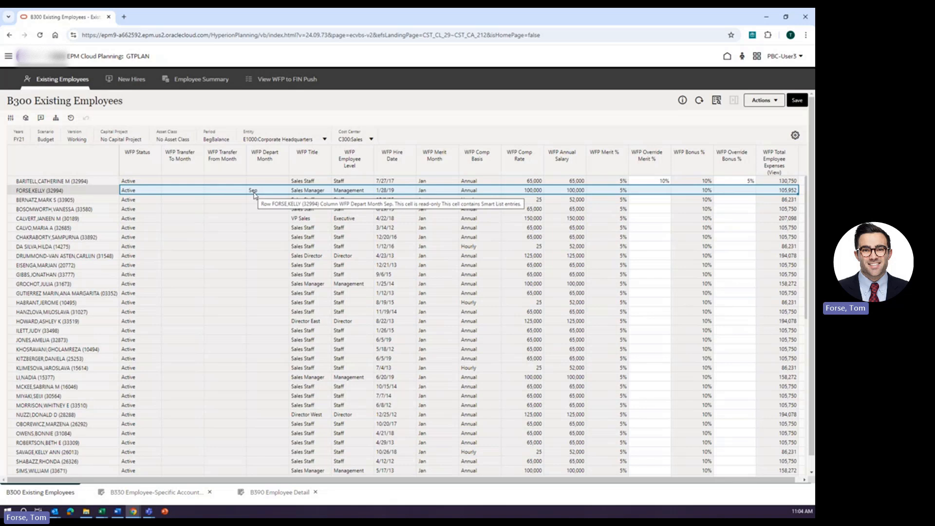
Review the second listed employee's monthly detail after the departure and return to the Existing Employees list.
left_click(82, 191)
right_click(81, 191)
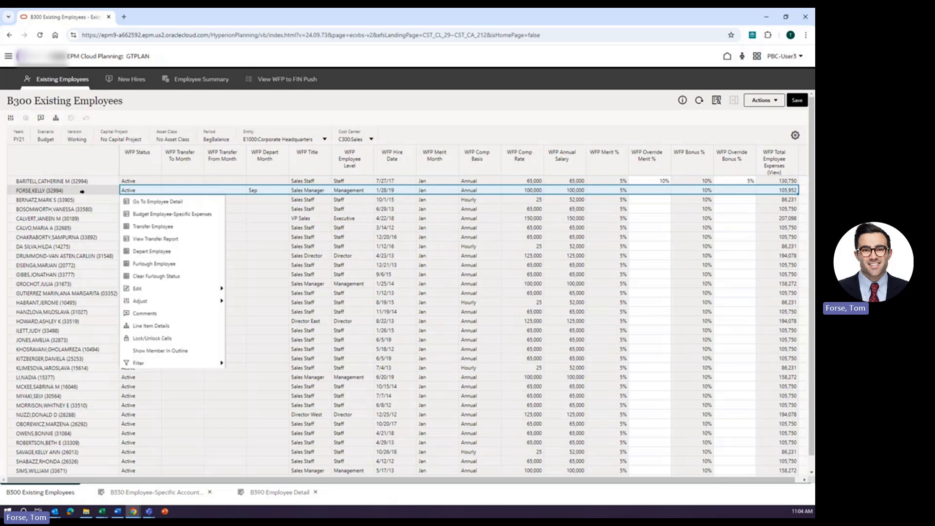
left_click(166, 202)
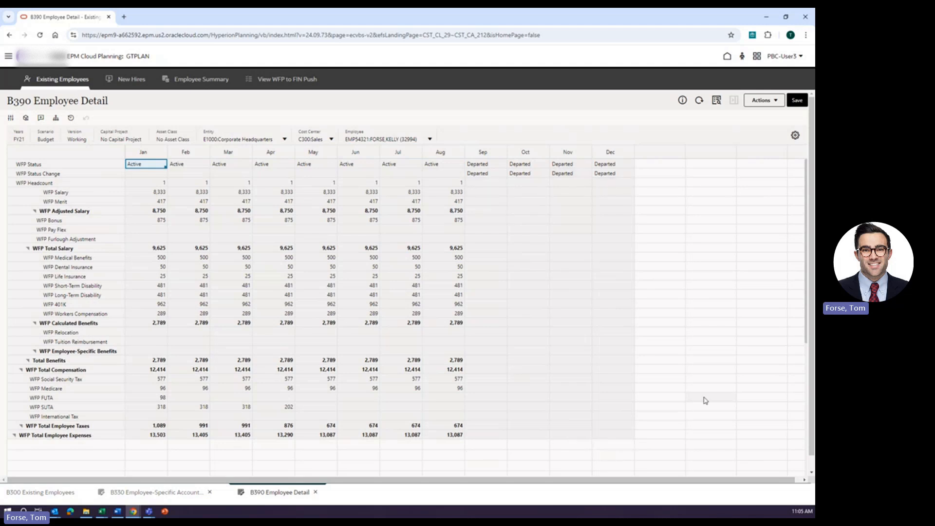
left_click(44, 493)
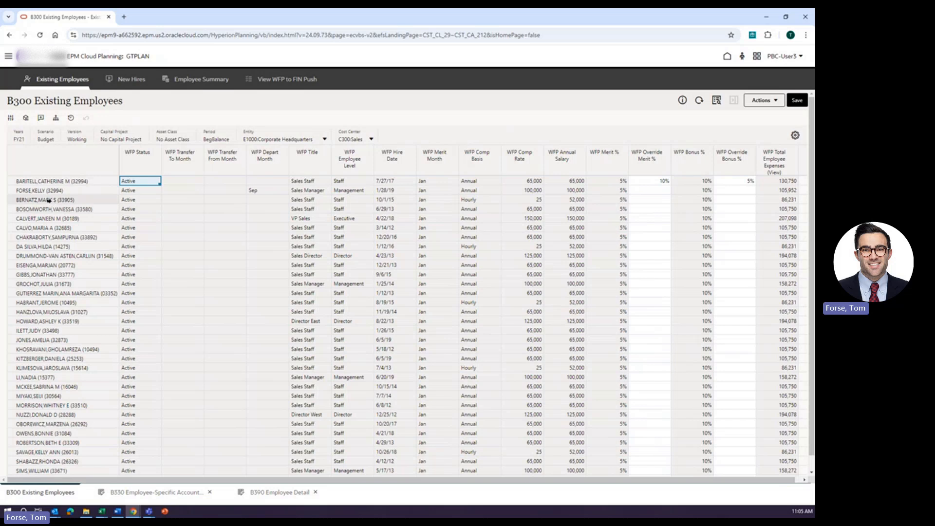
Open the Transfer Employee prompt for the third listed employee and set the transfer month to Jul.
right_click(74, 202)
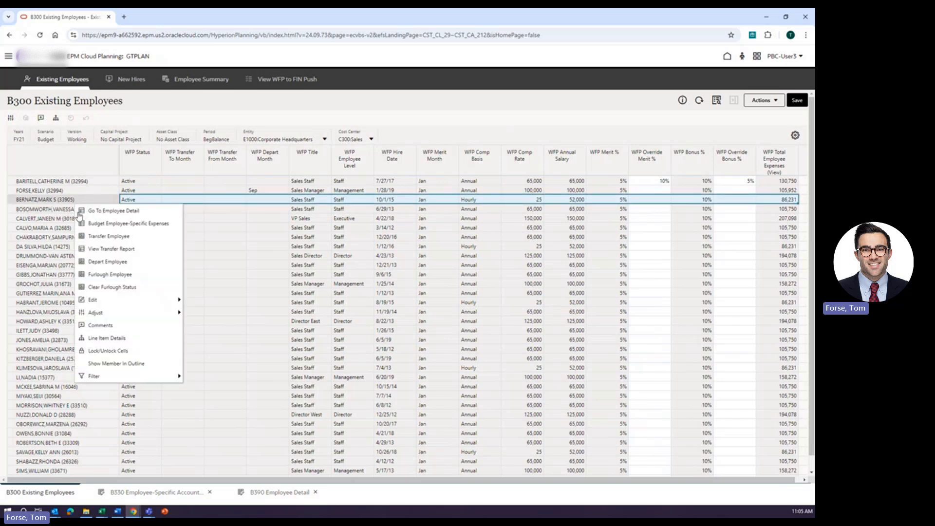
left_click(113, 237)
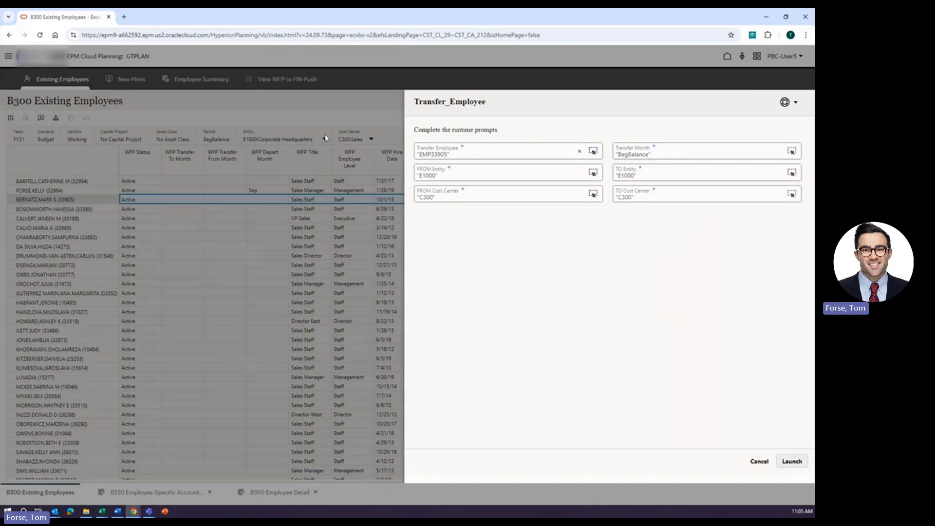
double_click(645, 155)
type("Jul")
Choose Marketing as the destination cost center and launch the transfer.
left_click(793, 195)
left_click(792, 195)
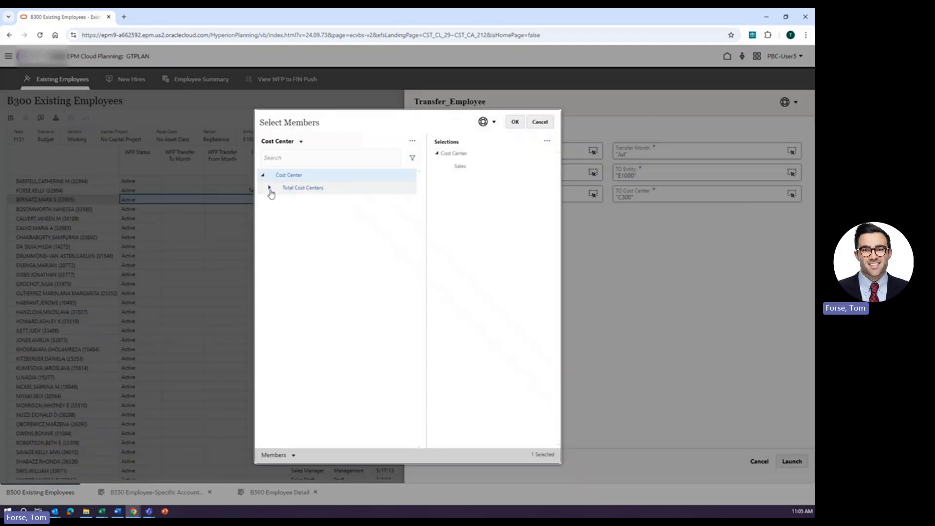
left_click(270, 189)
left_click(276, 225)
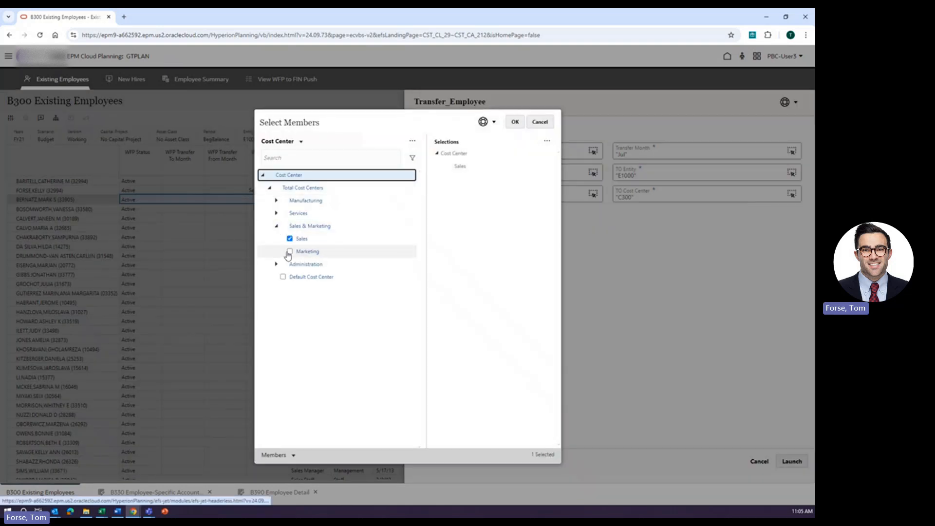
left_click(290, 251)
left_click(515, 123)
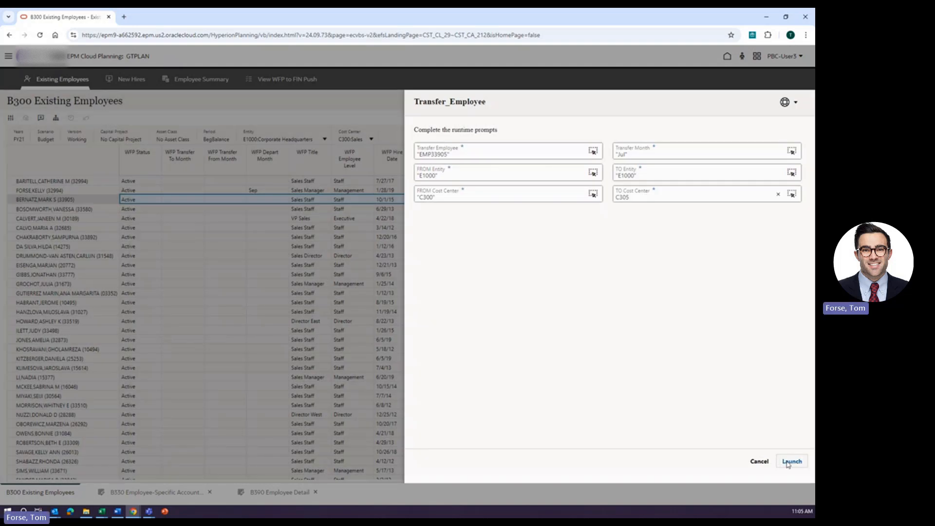
left_click(792, 461)
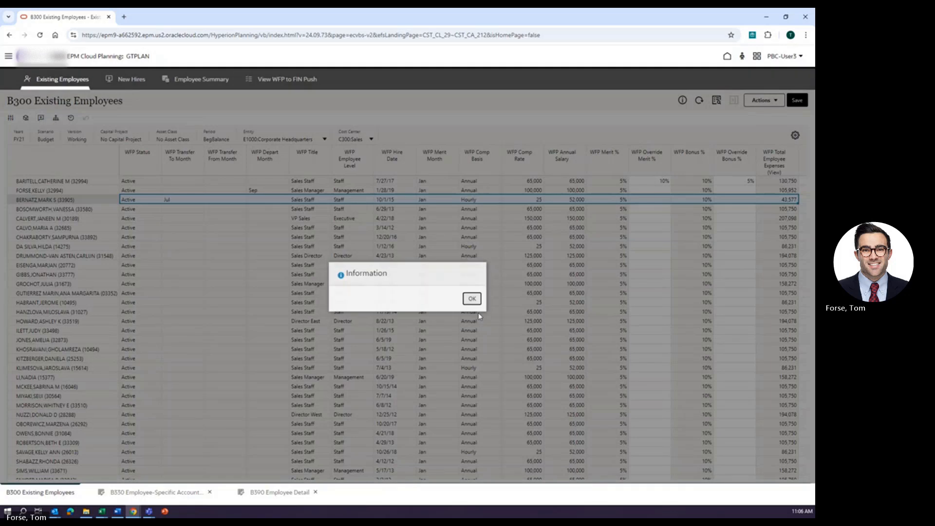
left_click(472, 298)
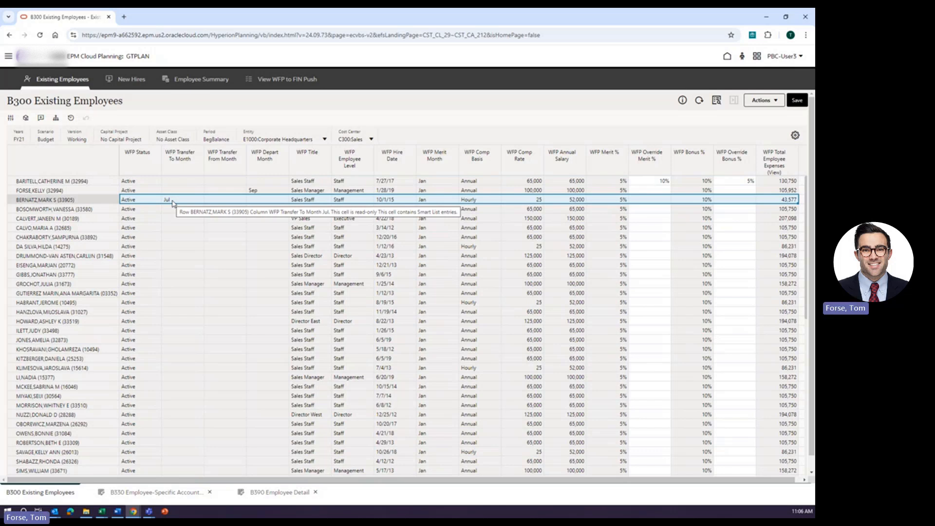
Review the transferred employee's detail under the Sales and Marketing cost centers, then return to the employee list.
right_click(75, 203)
left_click(107, 216)
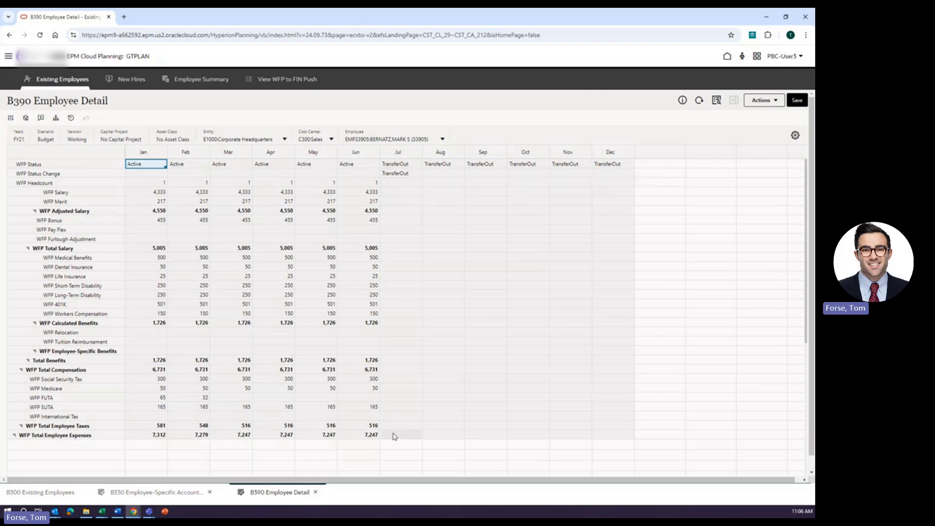
left_click(332, 141)
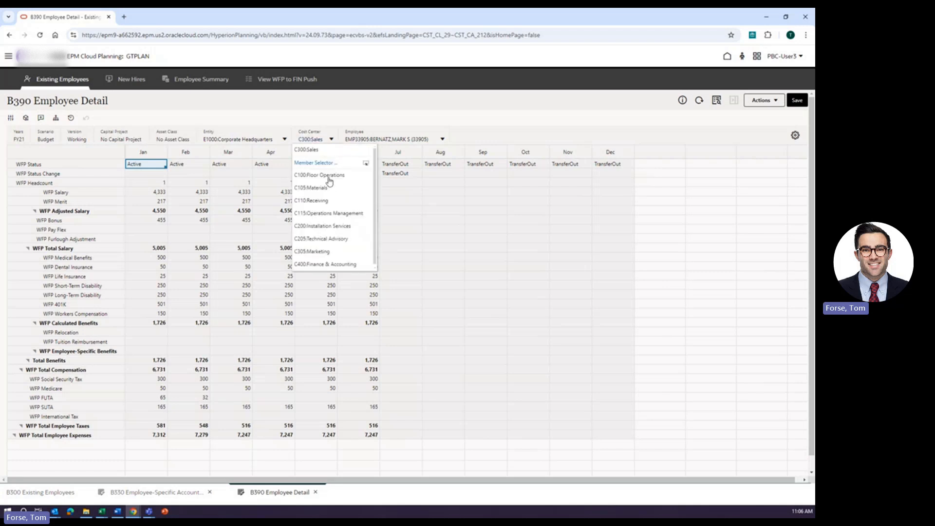
scroll(330, 190, "down", 2)
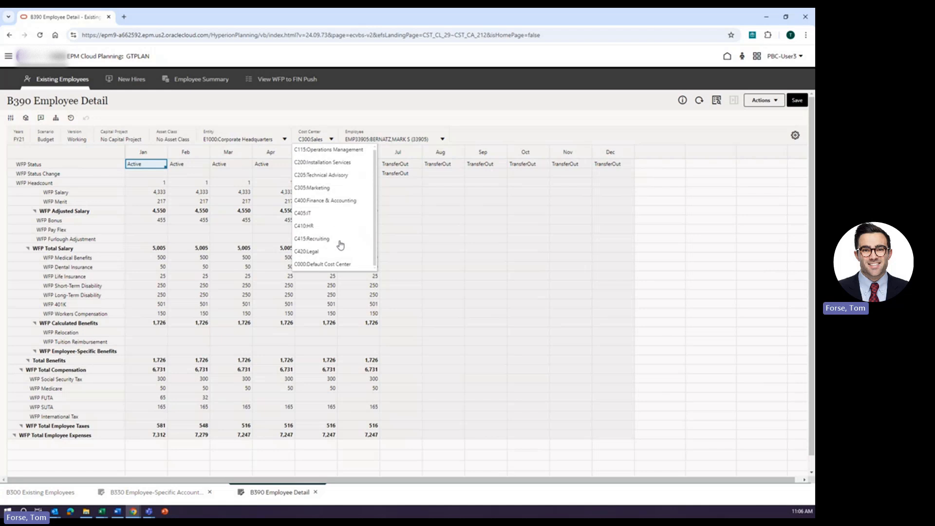
left_click(322, 189)
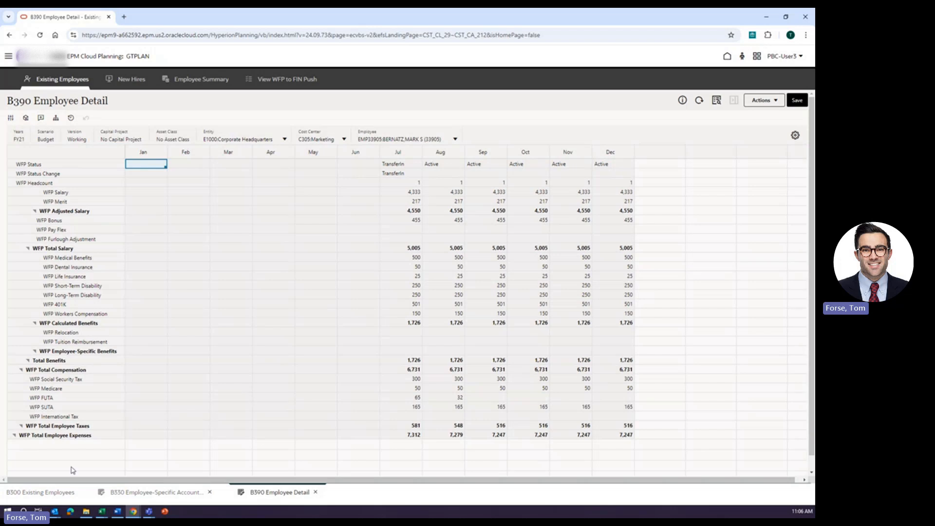
left_click(40, 491)
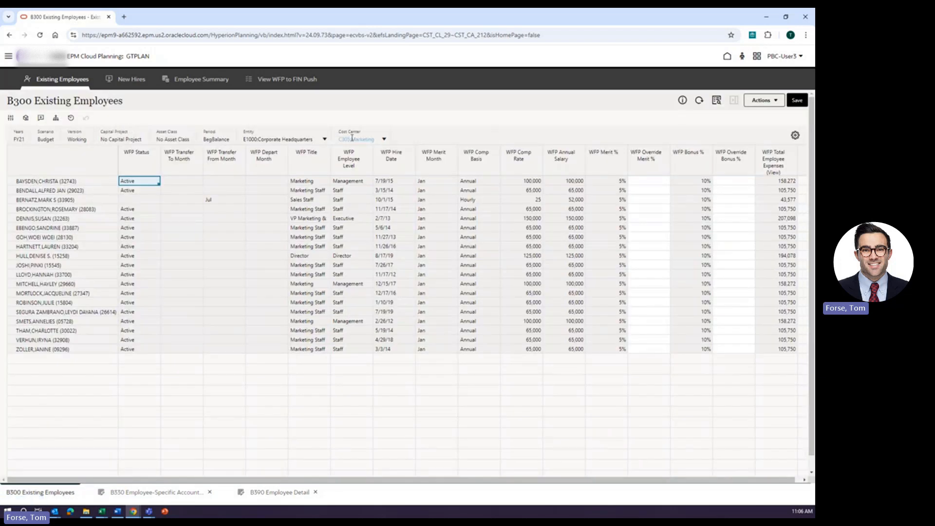
Open the transfer report for the transferred employee and return to the Existing Employees list.
right_click(73, 201)
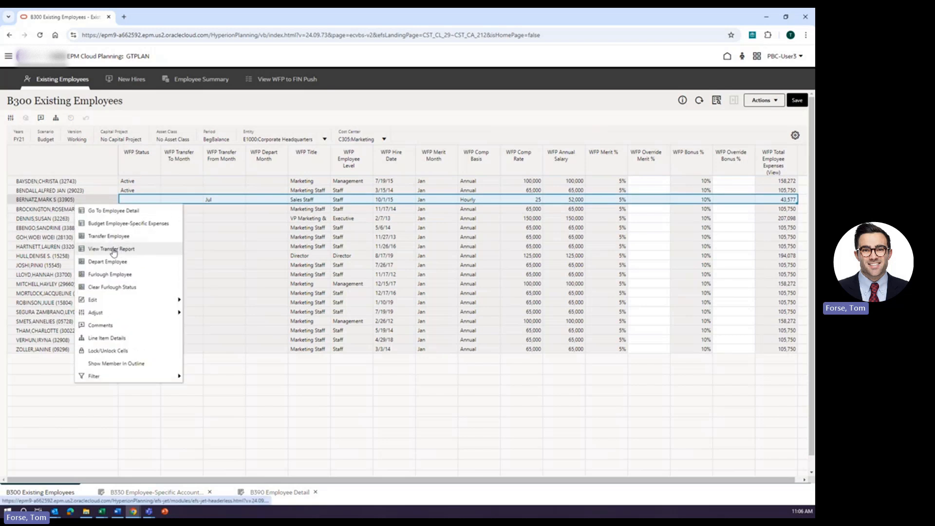
left_click(113, 249)
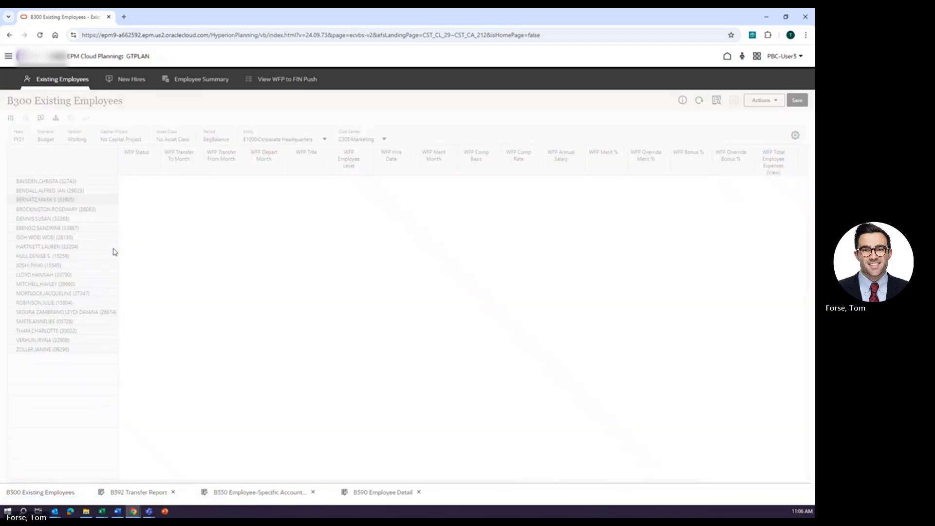
left_click(223, 244)
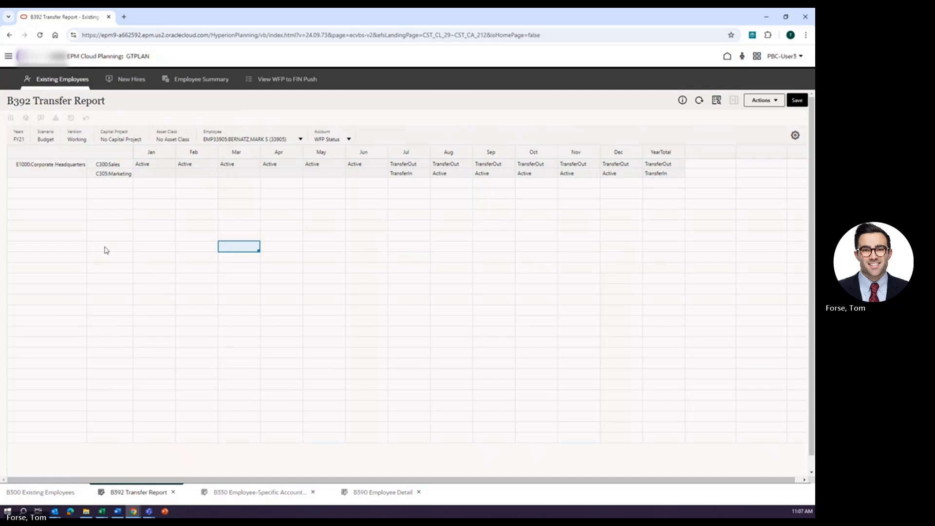
left_click(44, 492)
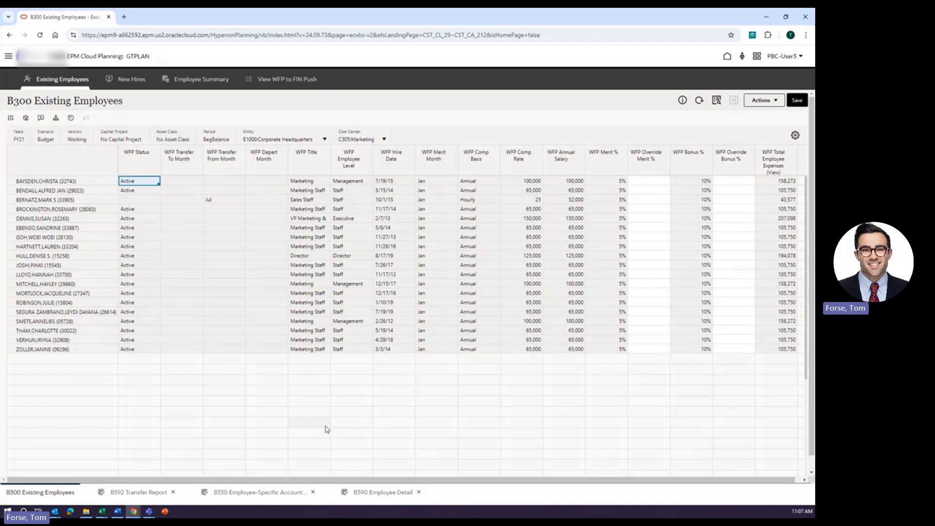
Open the New Hires form and enter the first new hire's title as Marketing Analyst (REQ12345).
left_click(125, 80)
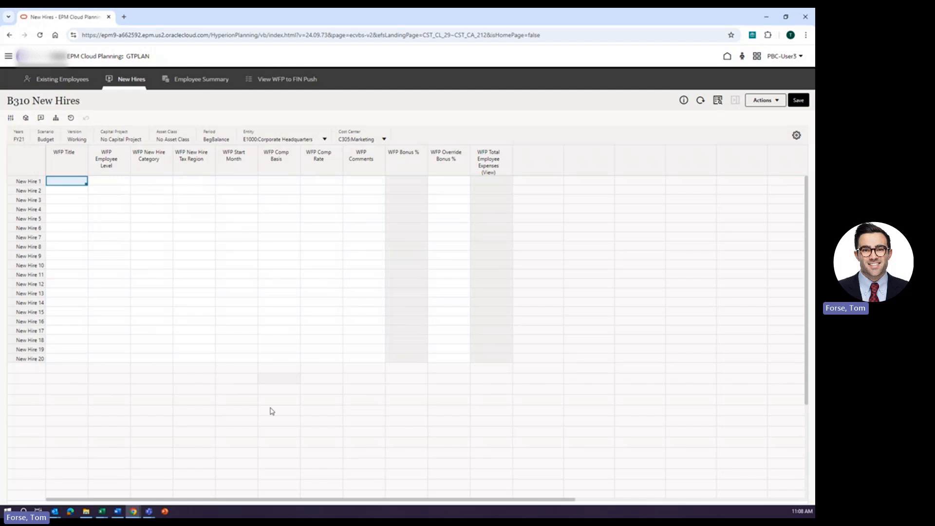
left_click(284, 422)
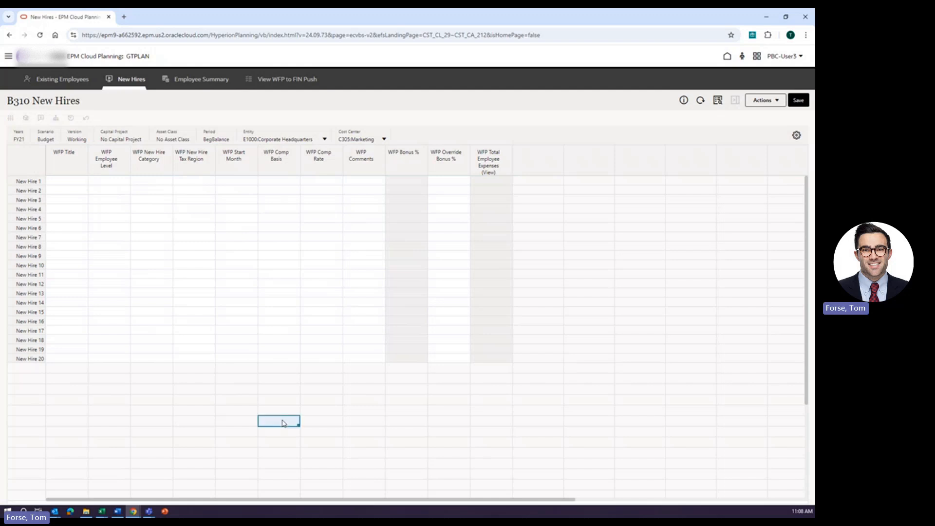
double_click(72, 185)
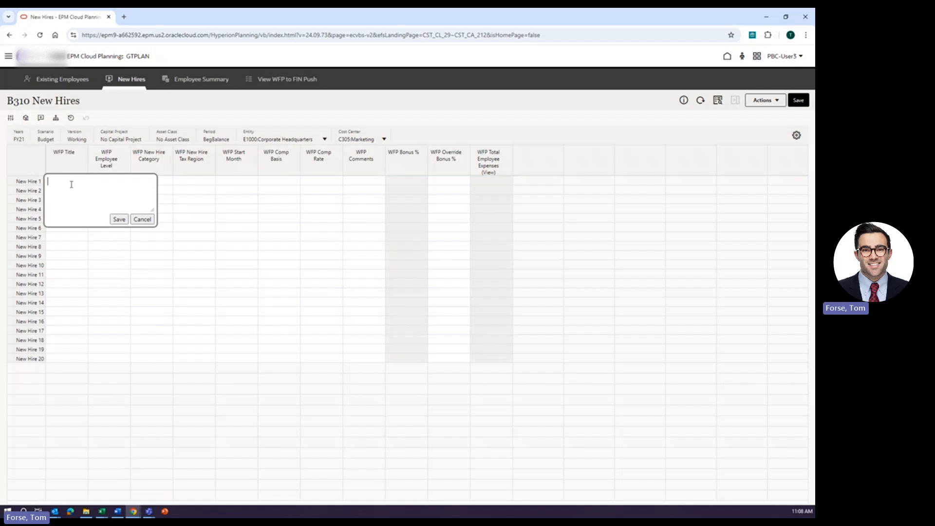
type("Marketing Analyst (REQ12345)")
left_click(119, 219)
Set the new hire's employee level to Staff and category to New Position.
key("ctrl+a")
left_click(113, 182)
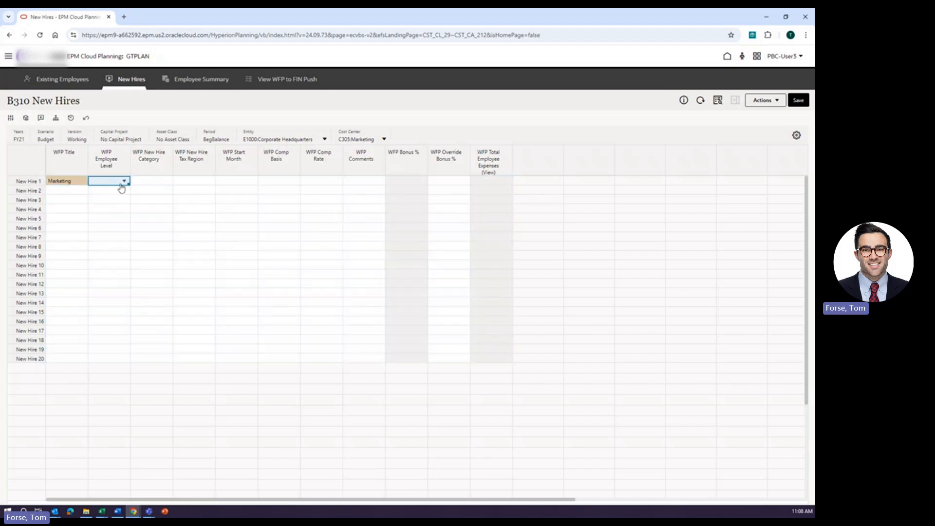
left_click(125, 181)
left_click(110, 192)
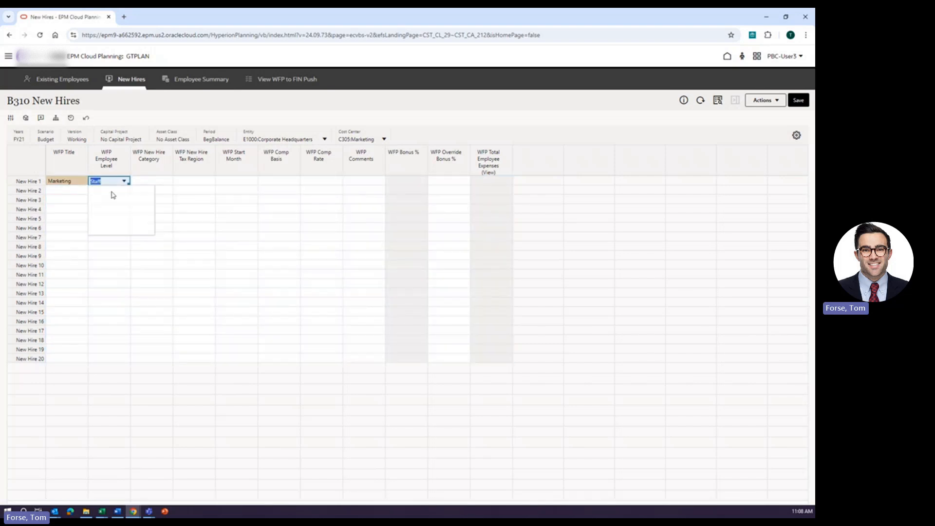
left_click(140, 185)
left_click(166, 182)
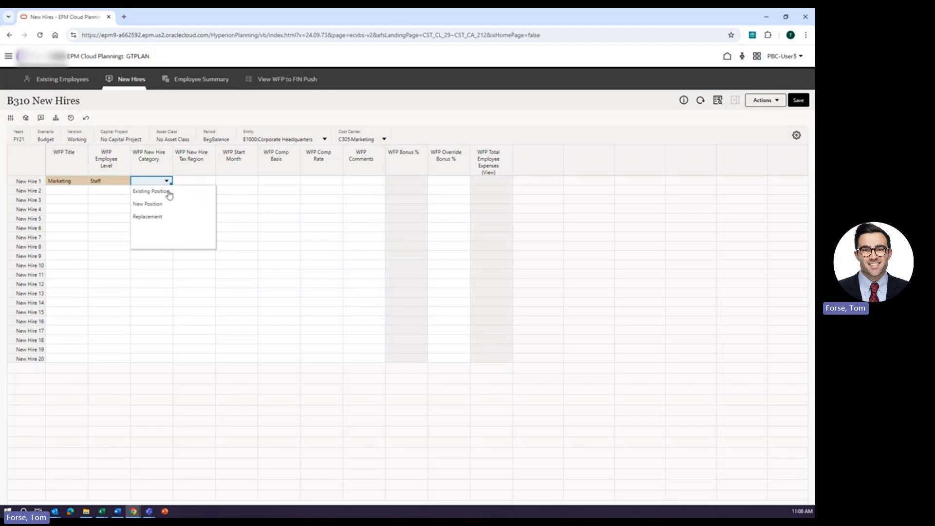
left_click(144, 204)
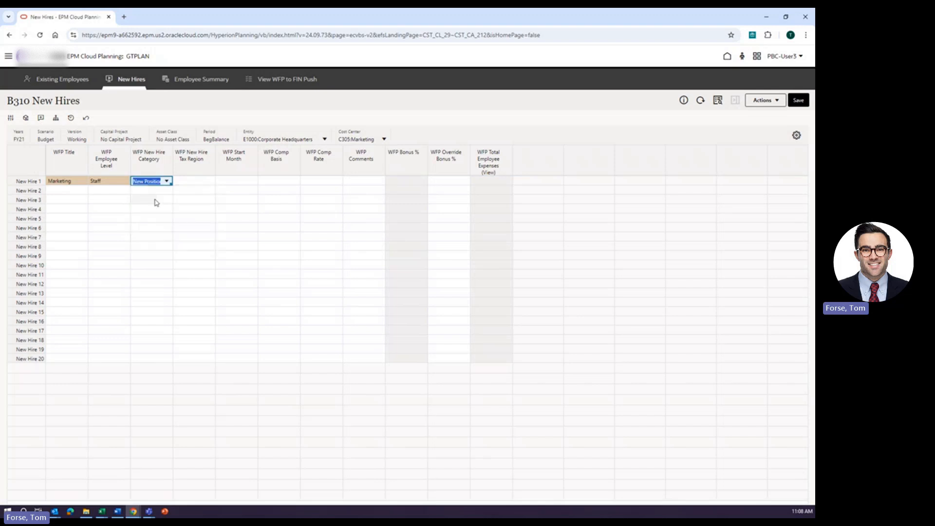
Set the new hire's tax region to US and start month to Jan.
left_click(185, 182)
left_click(208, 182)
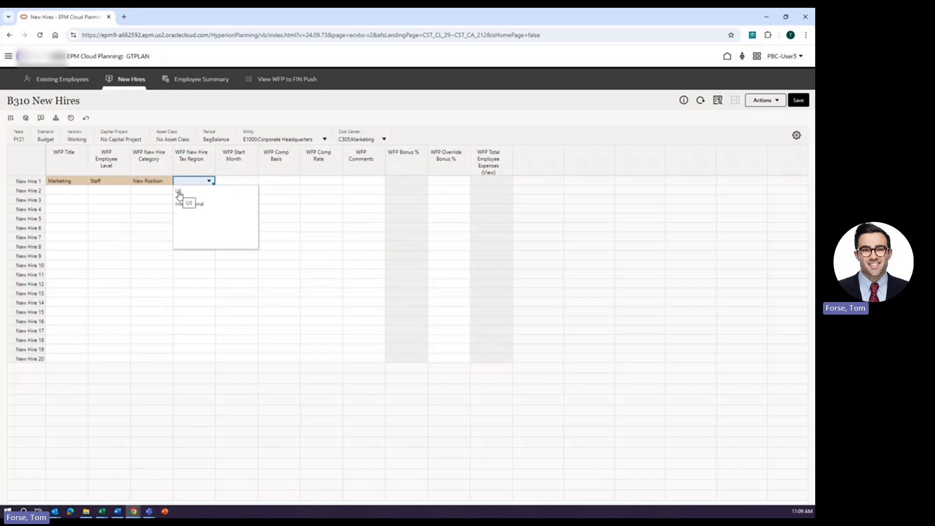
left_click(180, 195)
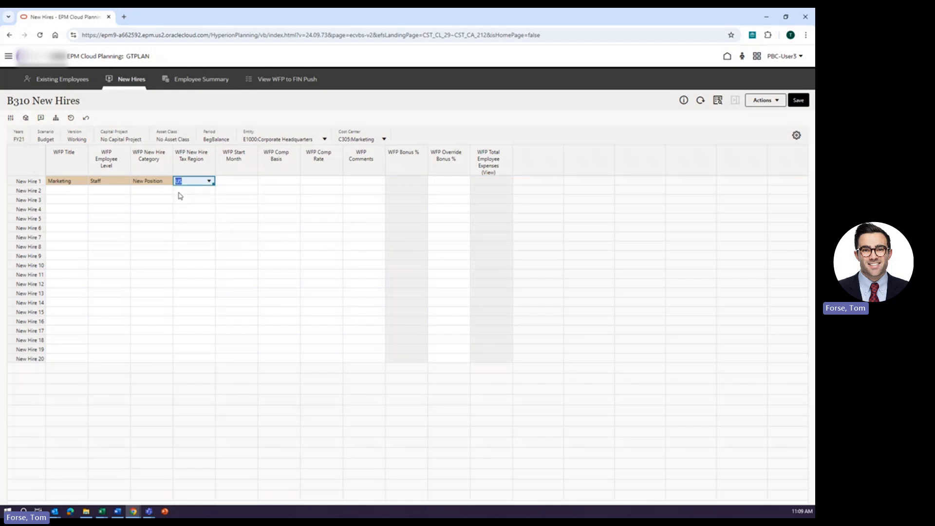
left_click(252, 182)
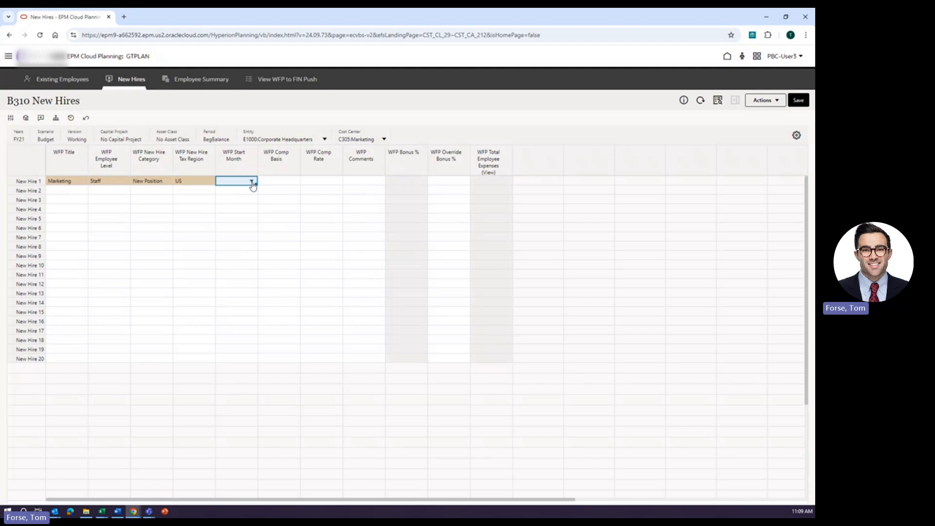
left_click(252, 182)
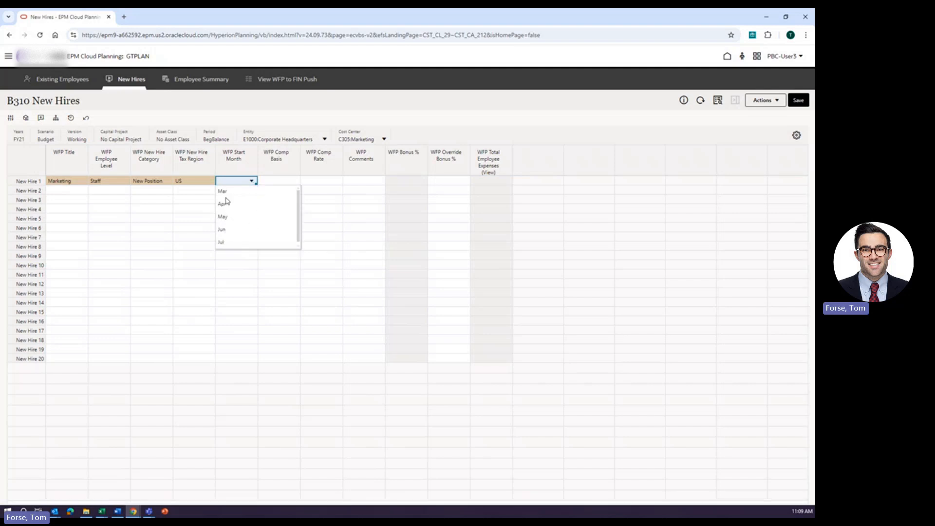
scroll(231, 206, "up", 1)
left_click(229, 196)
Set the new hire's compensation basis to Annual.
left_click(291, 182)
left_click(292, 183)
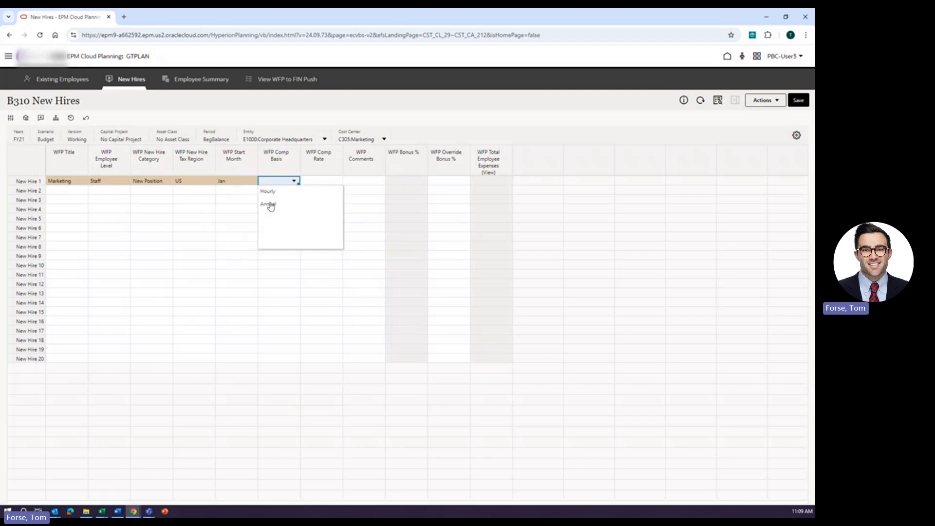
left_click(270, 204)
Enter a compensation rate of 75000 for the new hire and save the form.
left_click(322, 182)
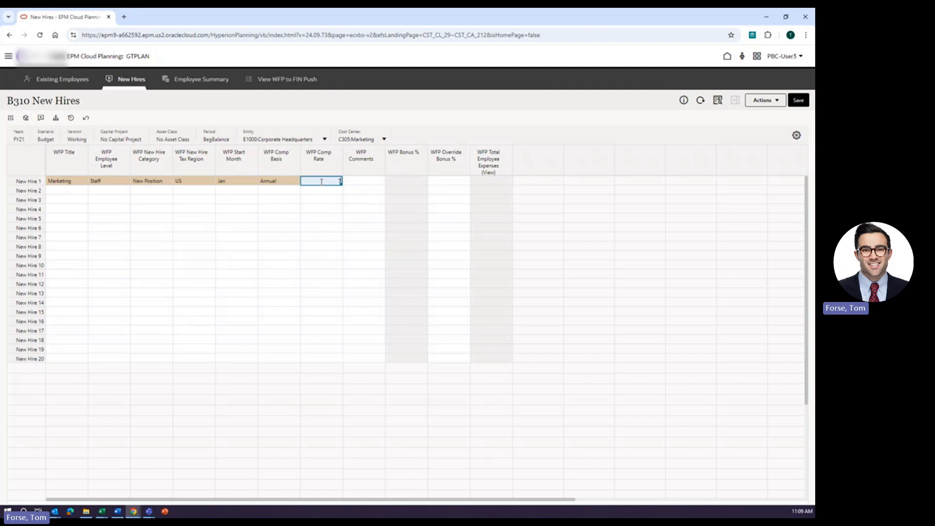
type("75000")
key("Return")
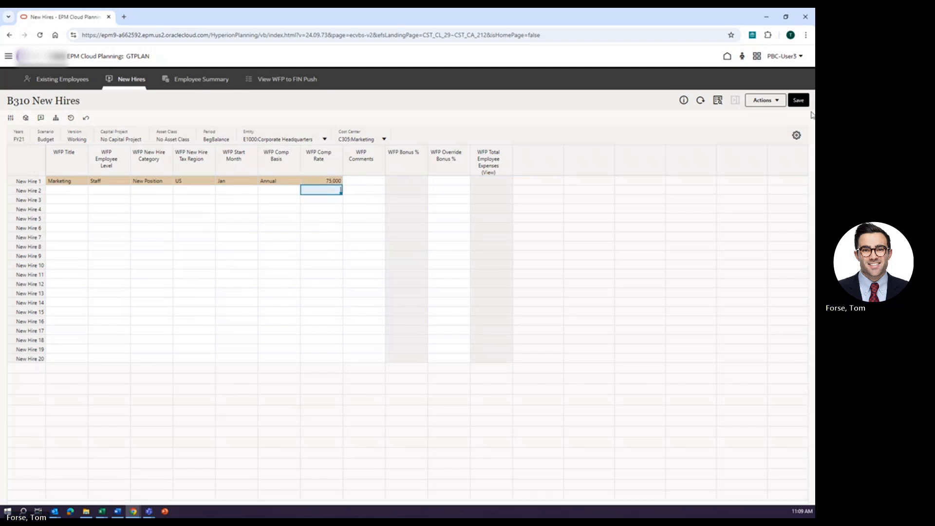
left_click(800, 102)
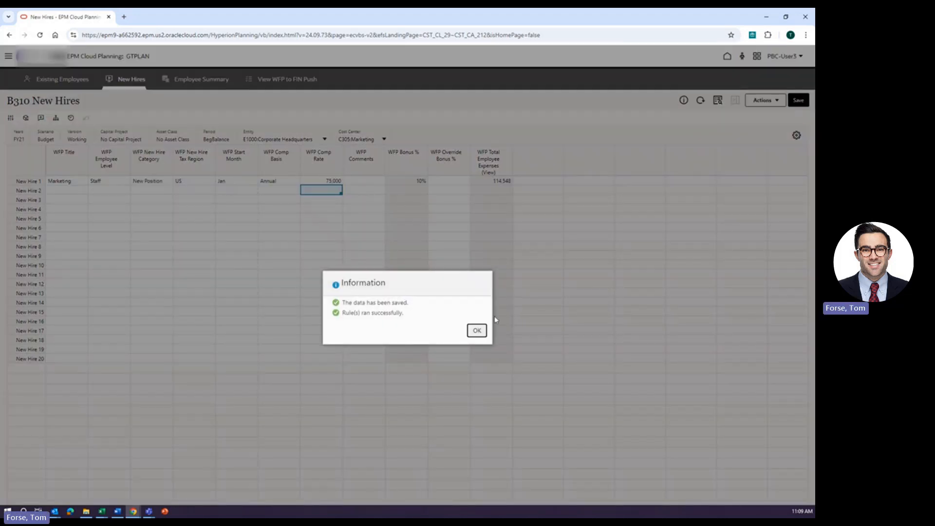
left_click(455, 306)
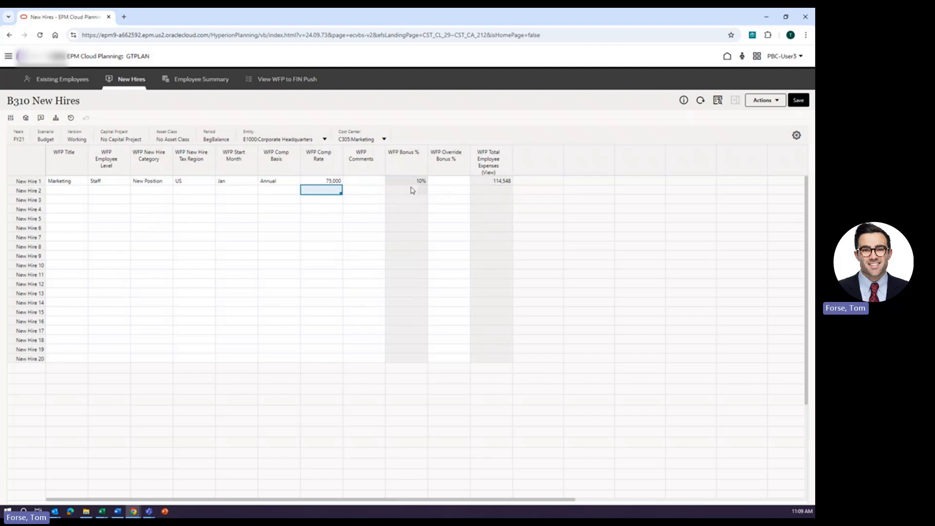
Set the new hire's override bonus to 0% and save the form.
left_click(454, 180)
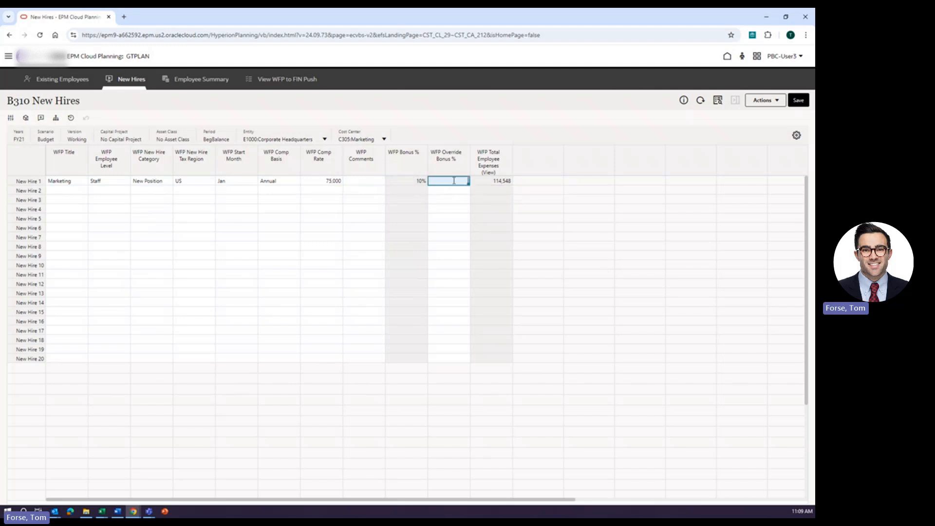
type("0")
key("Return")
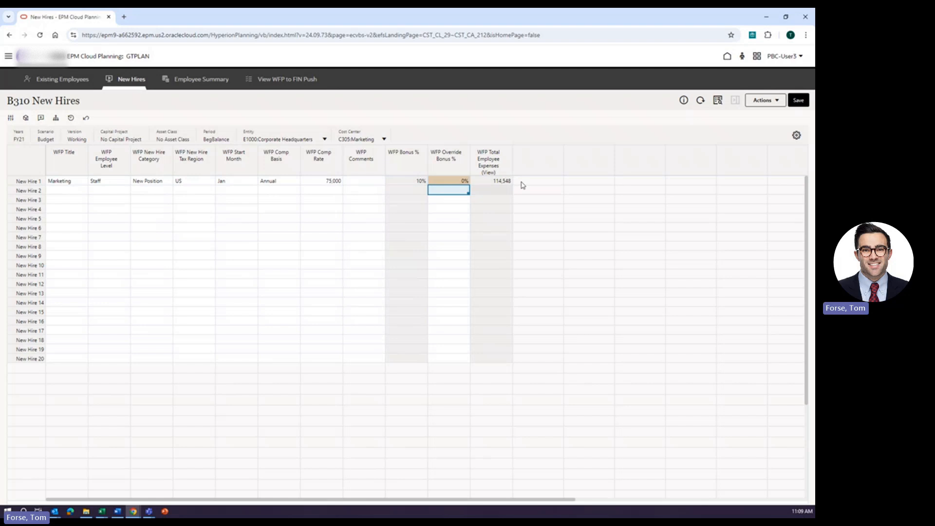
left_click(798, 99)
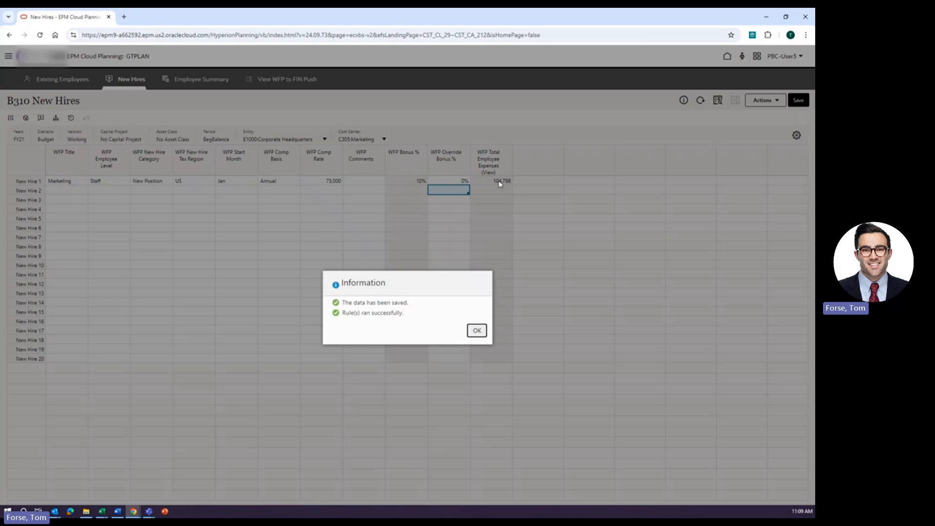
left_click(476, 330)
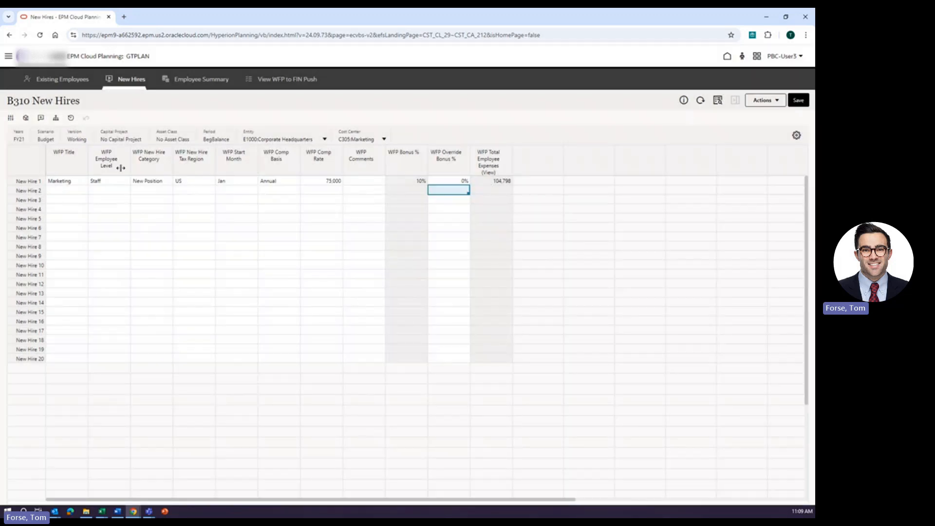
Open the employee detail for New Hire 1, then return to the New Hires form.
left_click(27, 182)
right_click(27, 182)
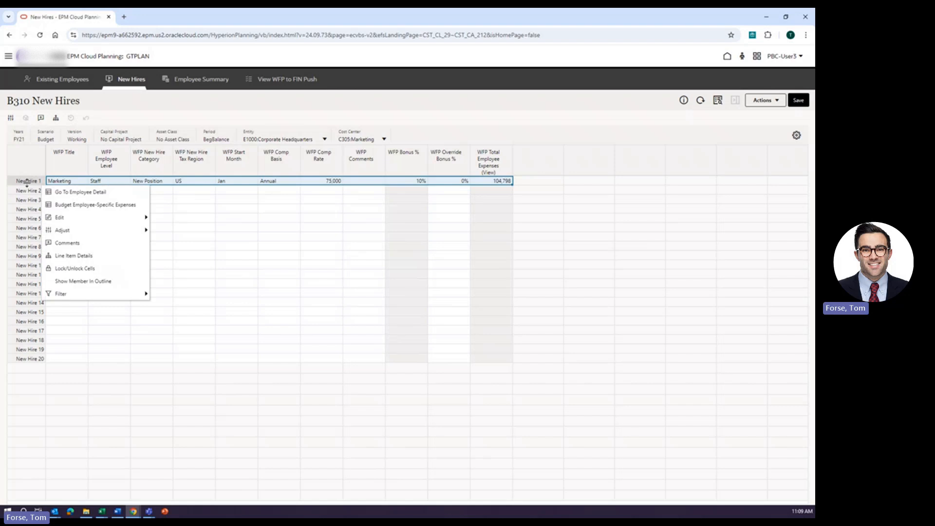
left_click(85, 193)
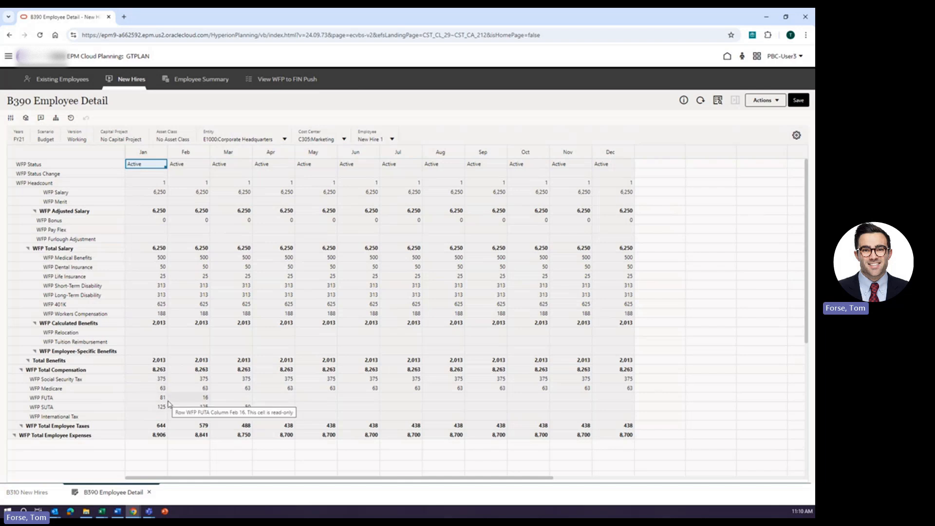
left_click(26, 493)
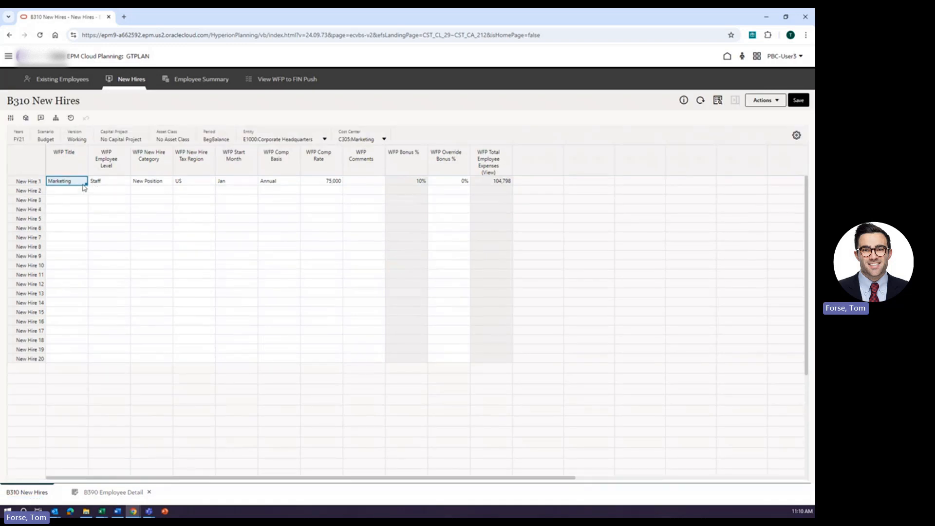
key("ctrl+a")
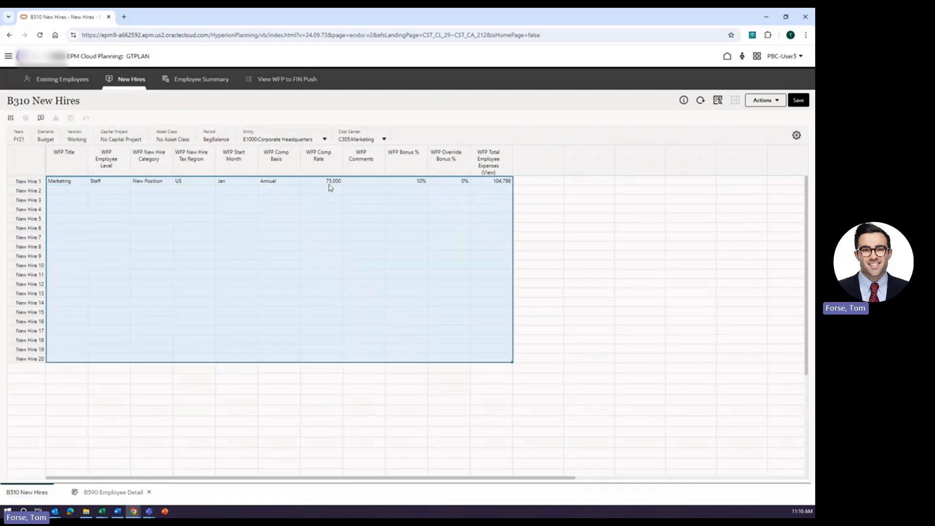
left_click(369, 237)
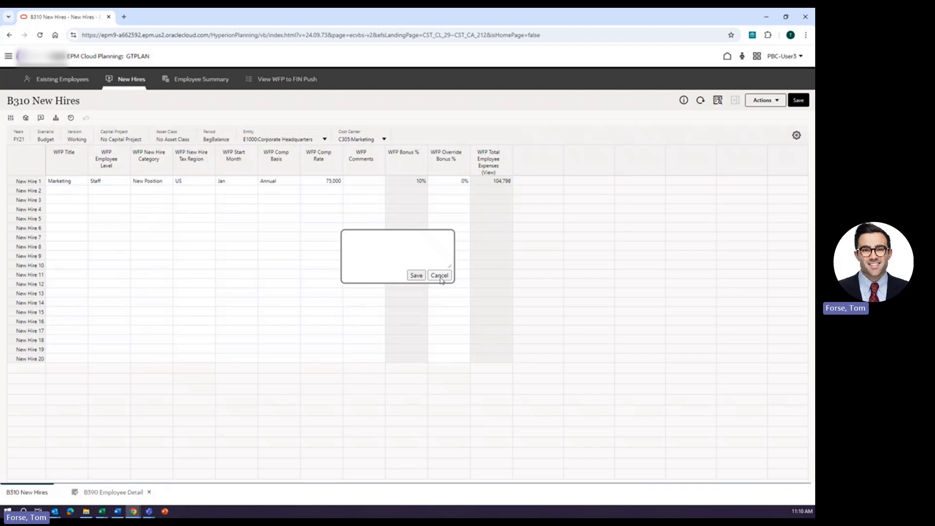
key("Escape")
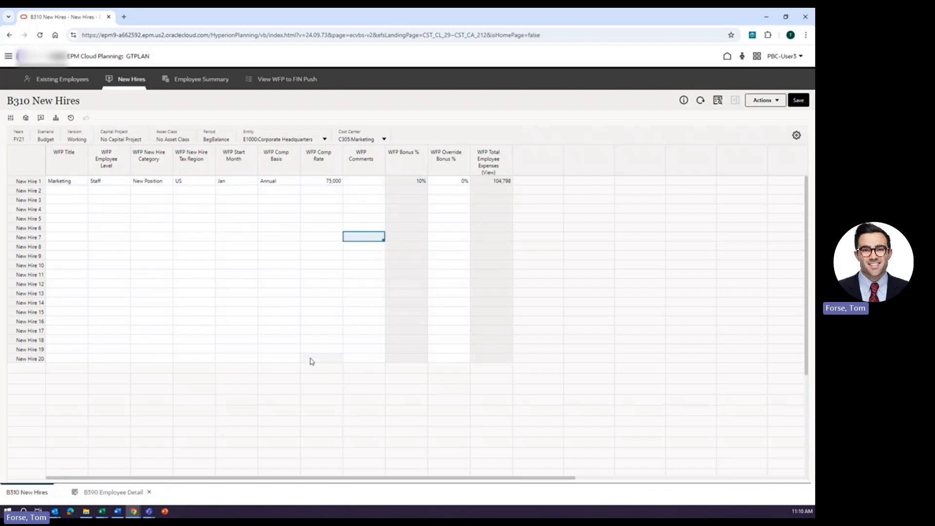
left_click(478, 453)
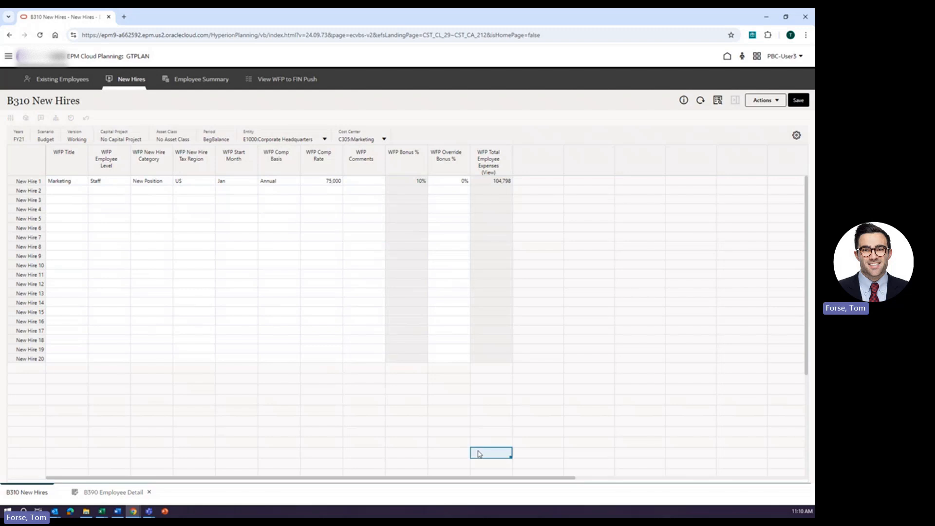
left_click(365, 181)
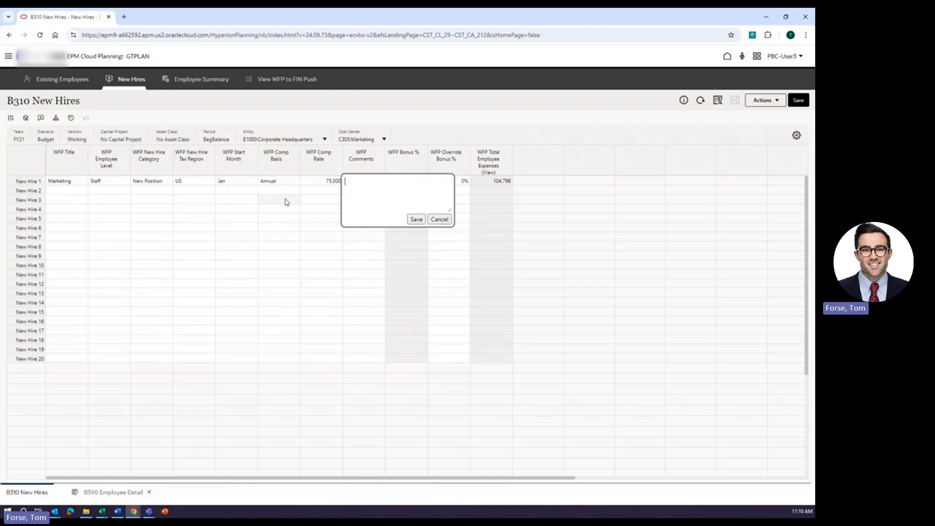
left_click(439, 219)
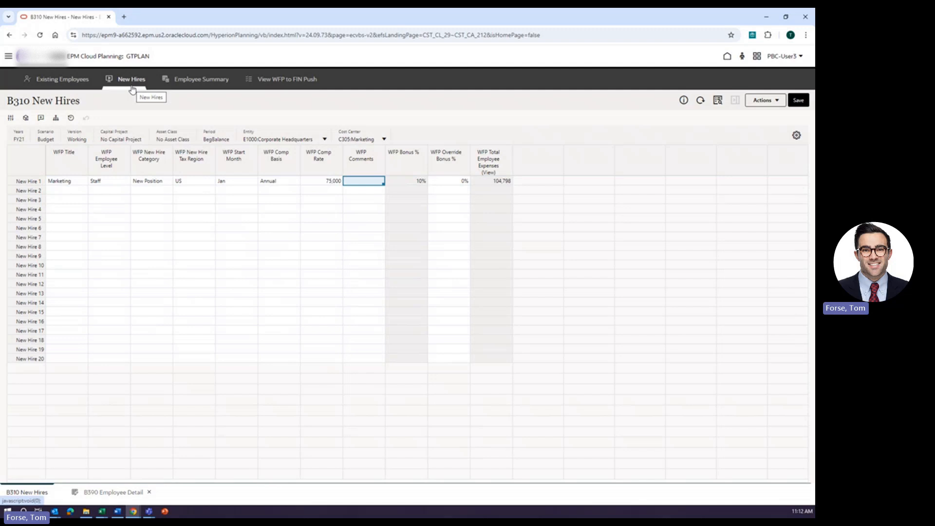
Review the Employee Summary for the Marketing cost center, comparing it with the Sales cost center.
left_click(190, 79)
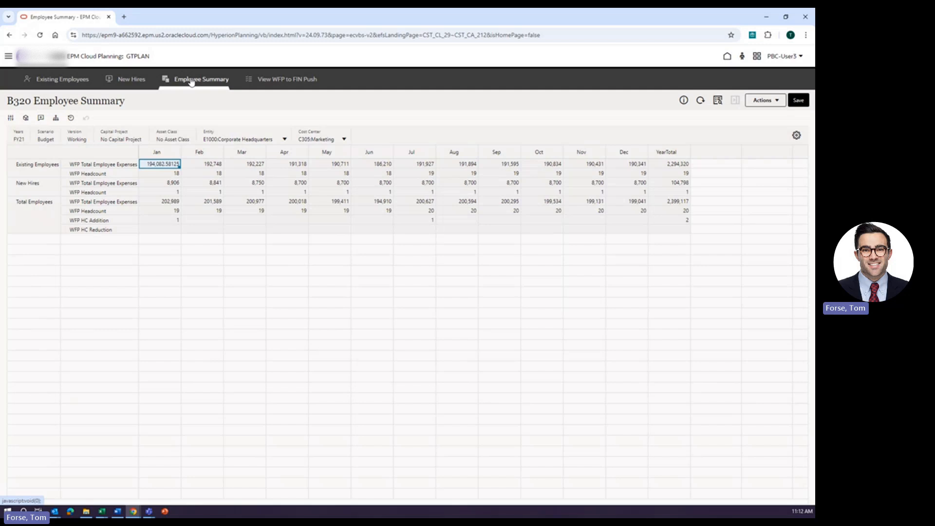
left_click(160, 303)
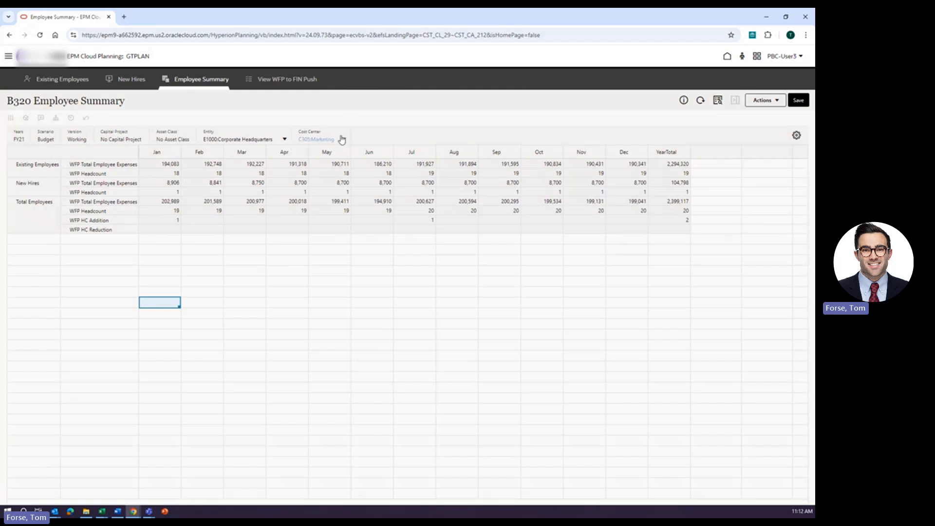
left_click(344, 138)
left_click(310, 252)
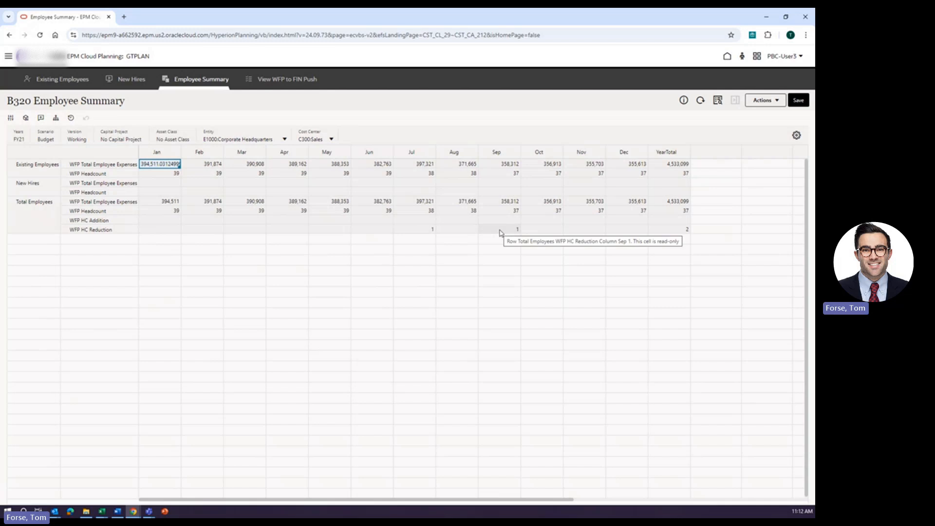
left_click(332, 139)
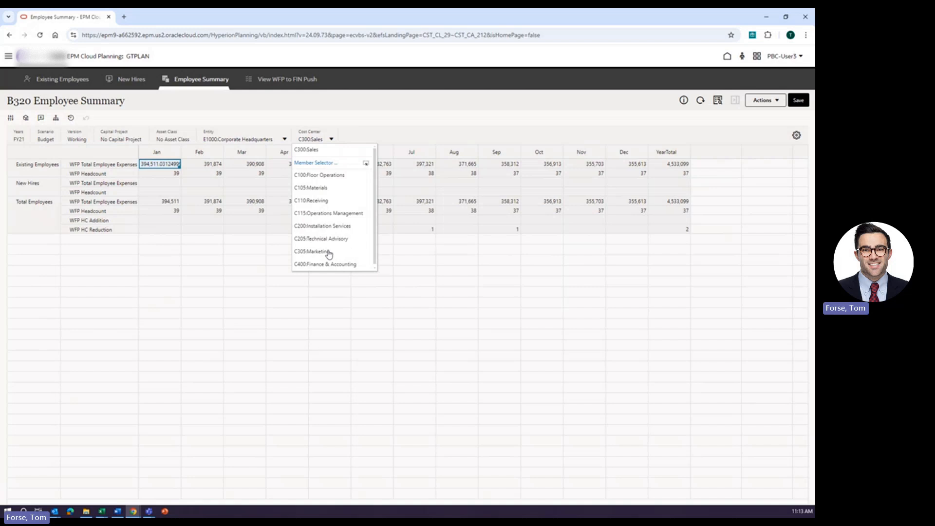
left_click(329, 252)
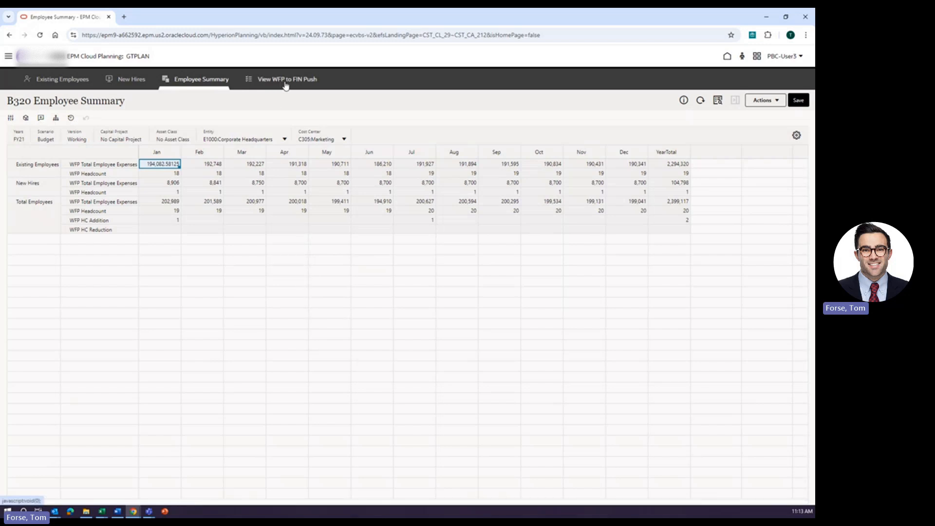
Review the WFP to FIN push validation, then the Existing Employees and New Hires forms.
left_click(289, 86)
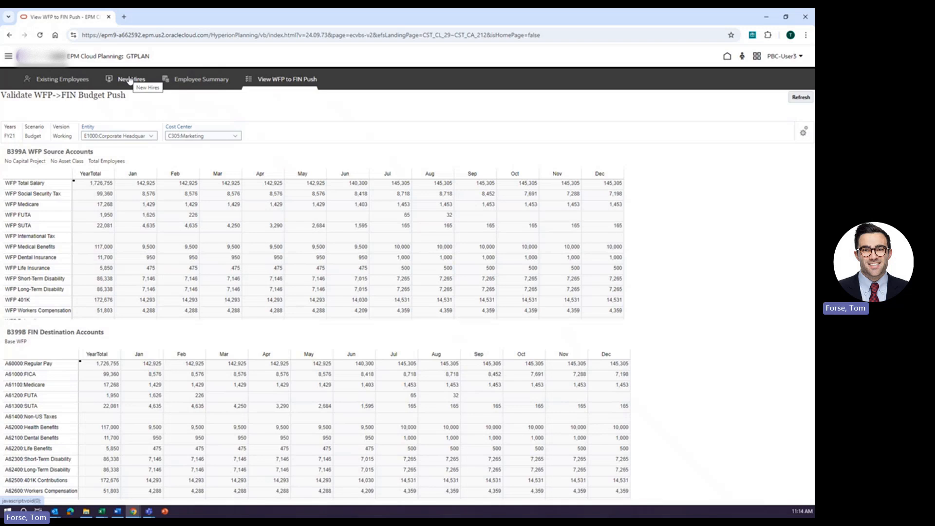
left_click(60, 82)
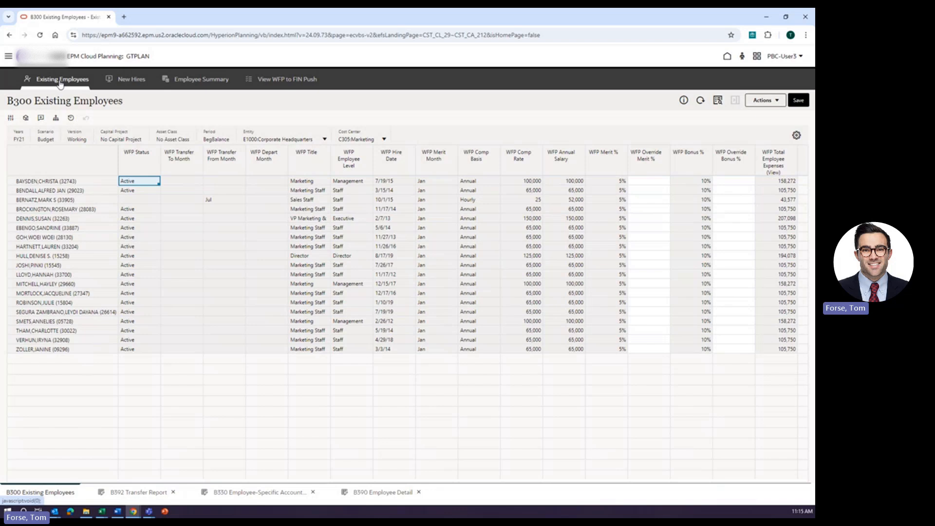
left_click(130, 83)
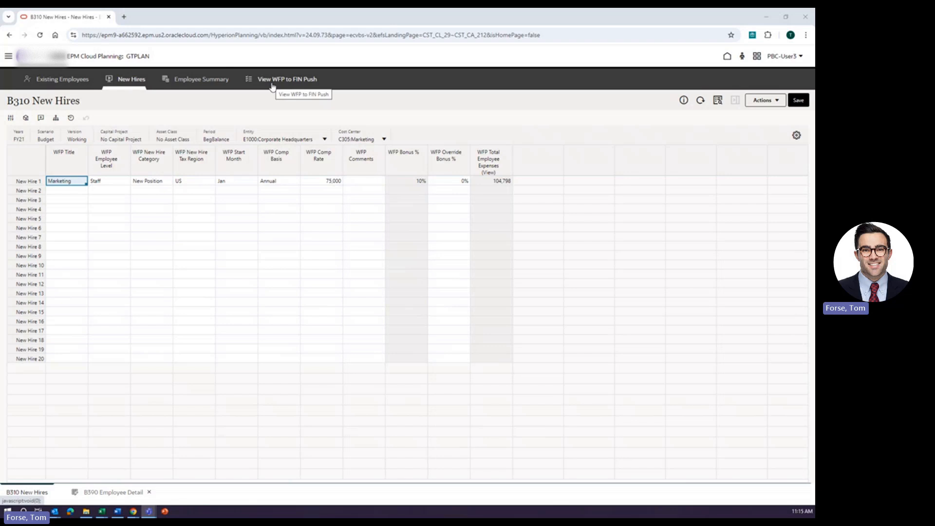
Open the BWFP100 Payroll Days Per Month form from the Admin > Budget Admin > WFP Admin data folder.
left_click(9, 57)
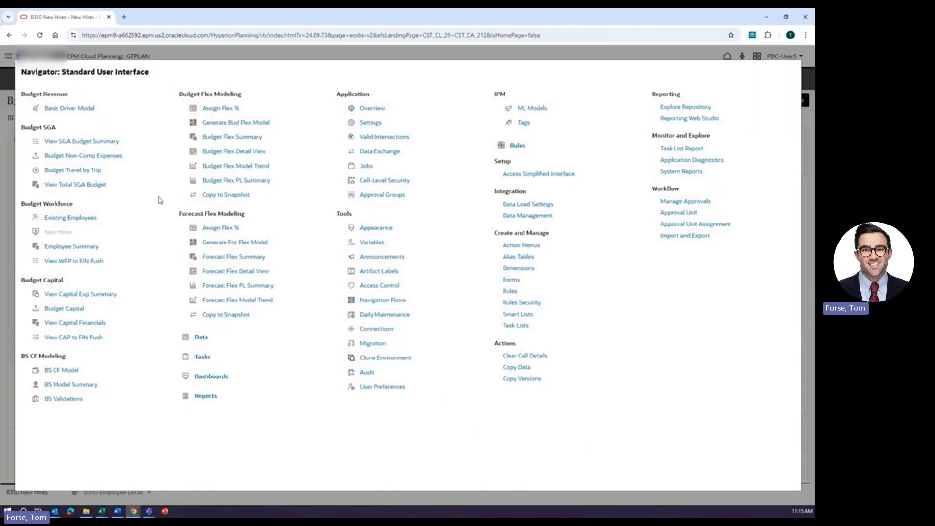
left_click(201, 338)
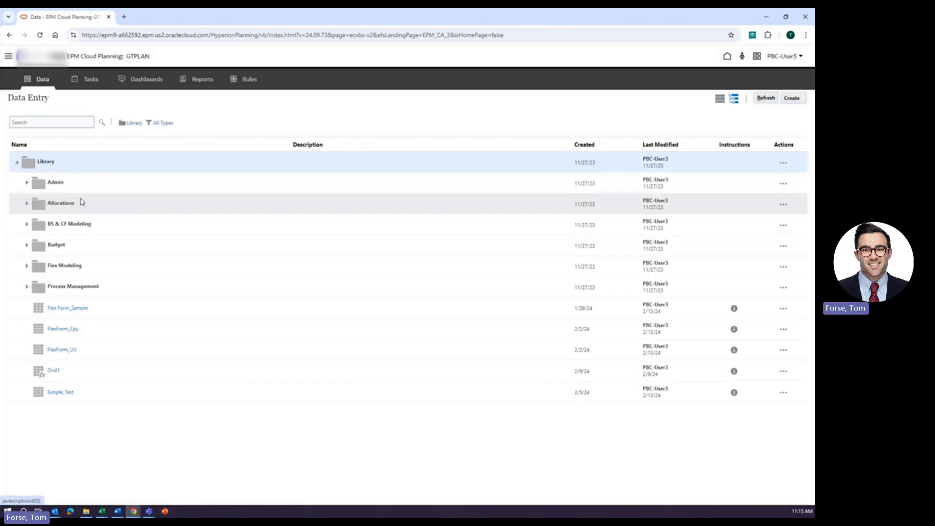
left_click(27, 183)
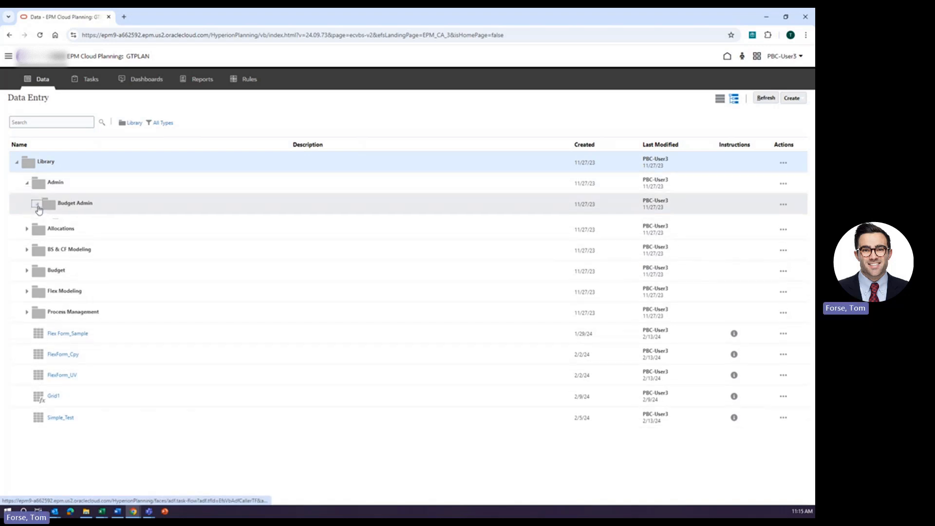
left_click(37, 203)
left_click(47, 245)
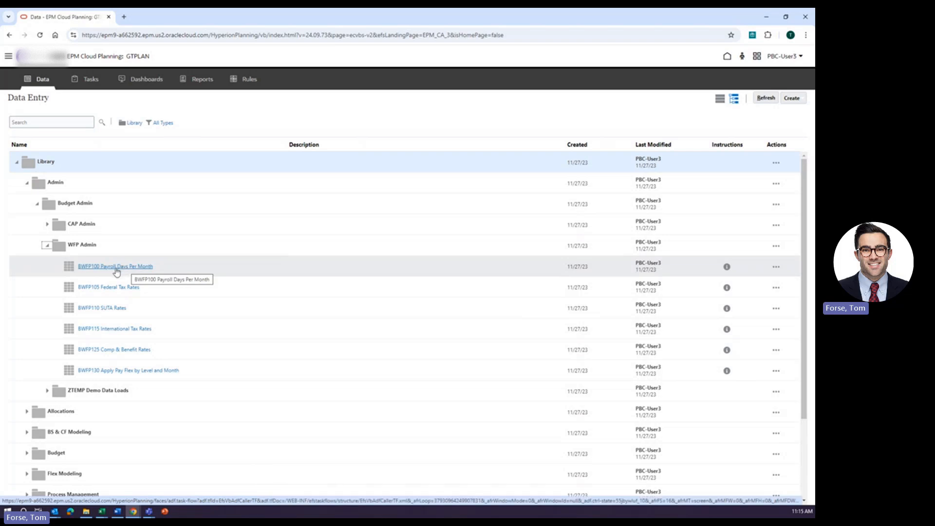
left_click(116, 269)
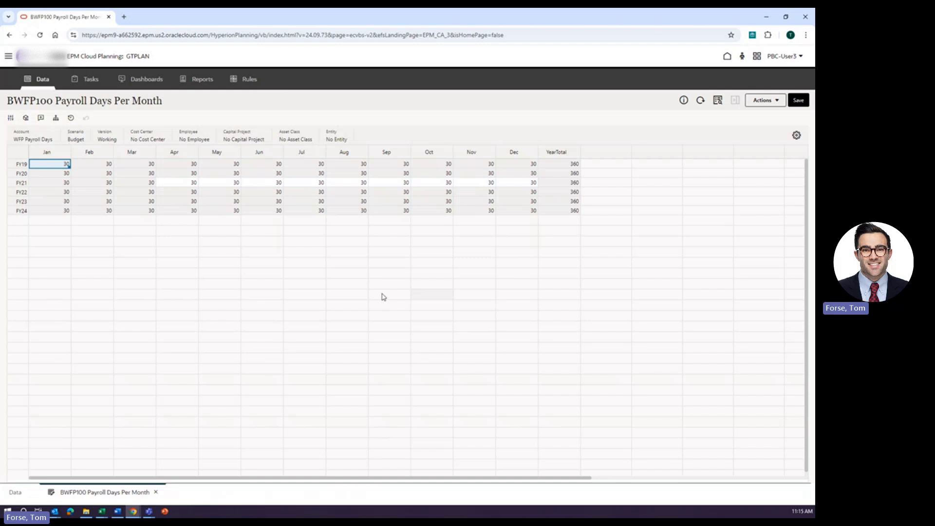
left_click(117, 327)
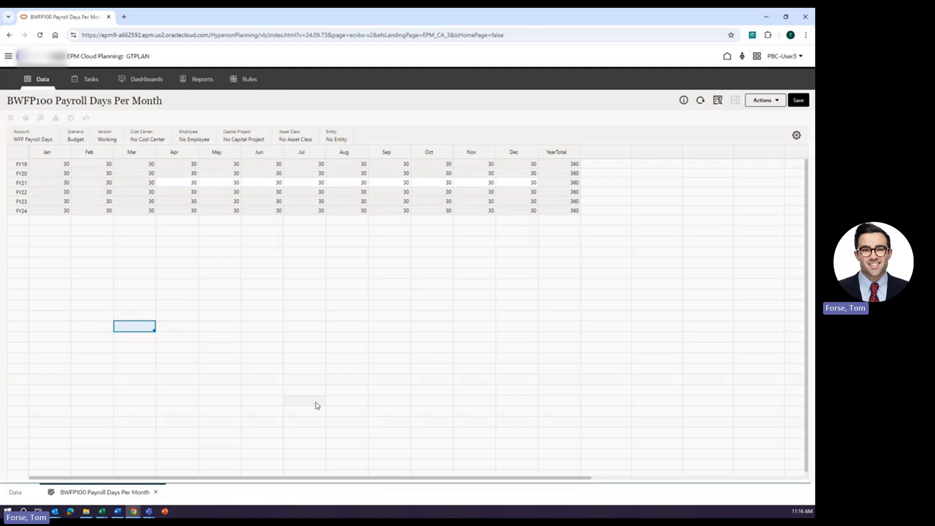
Open the BWFP105 Federal Tax Rates form from the WFP Admin data folder.
left_click(17, 492)
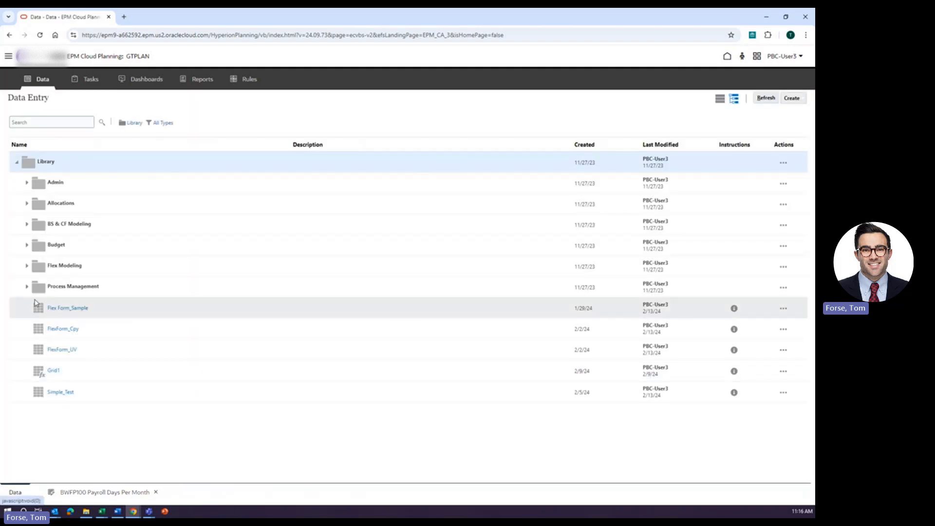
left_click(37, 204)
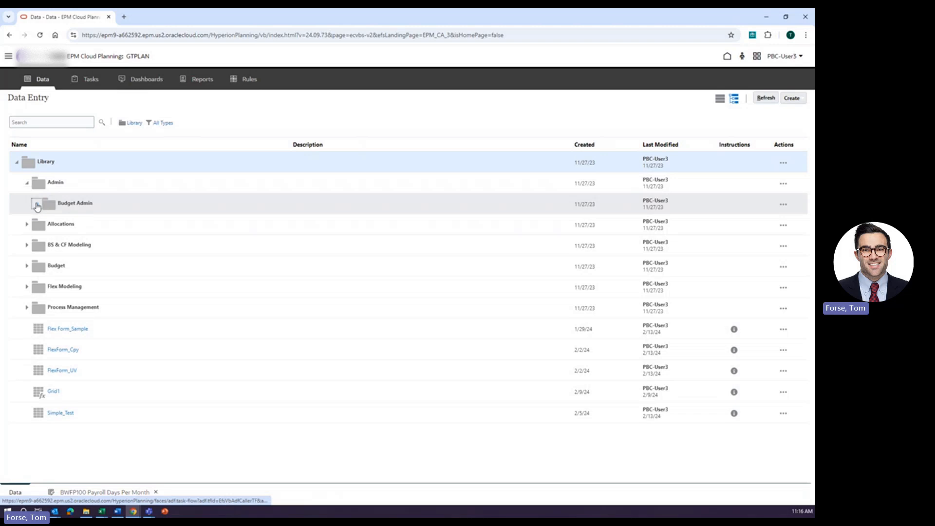
left_click(47, 245)
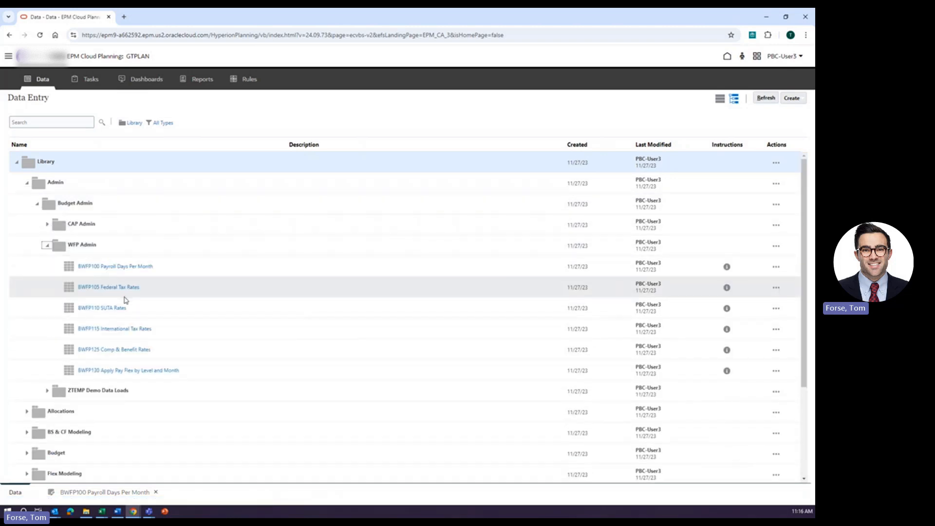
left_click(108, 288)
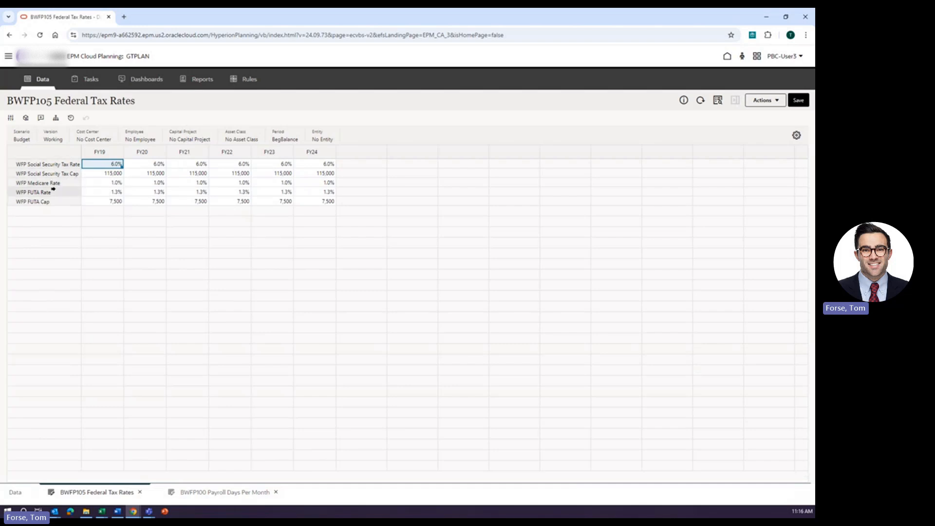
left_click(63, 232)
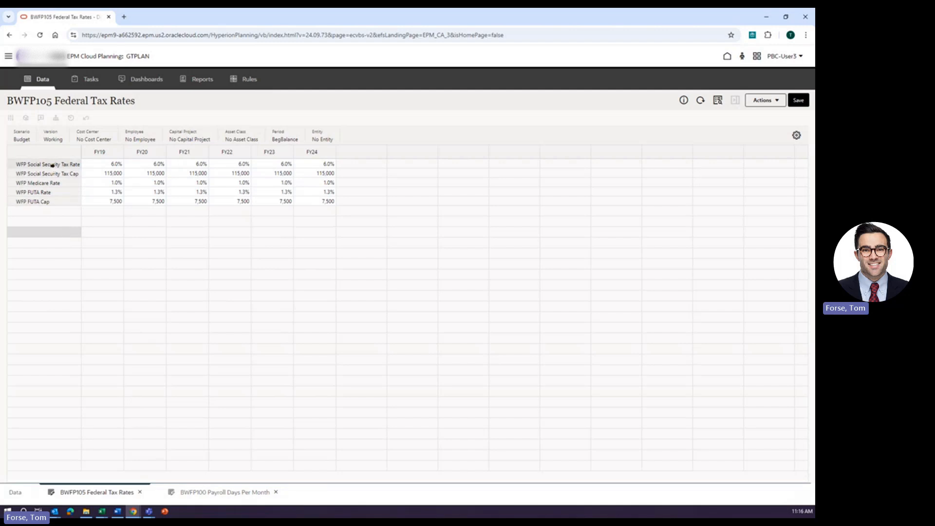
Open the BWFP125 Comp & Benefit Rates form from the WFP Admin data folder.
left_click(16, 492)
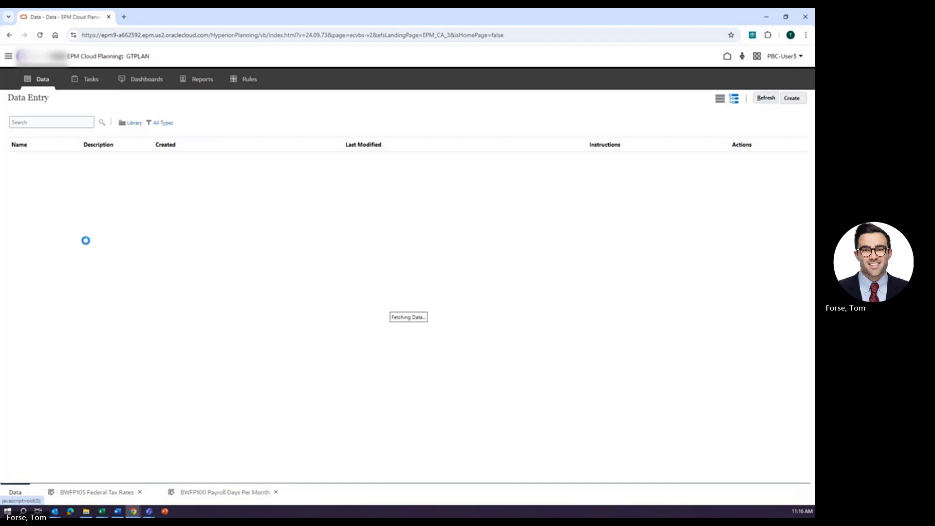
left_click(27, 245)
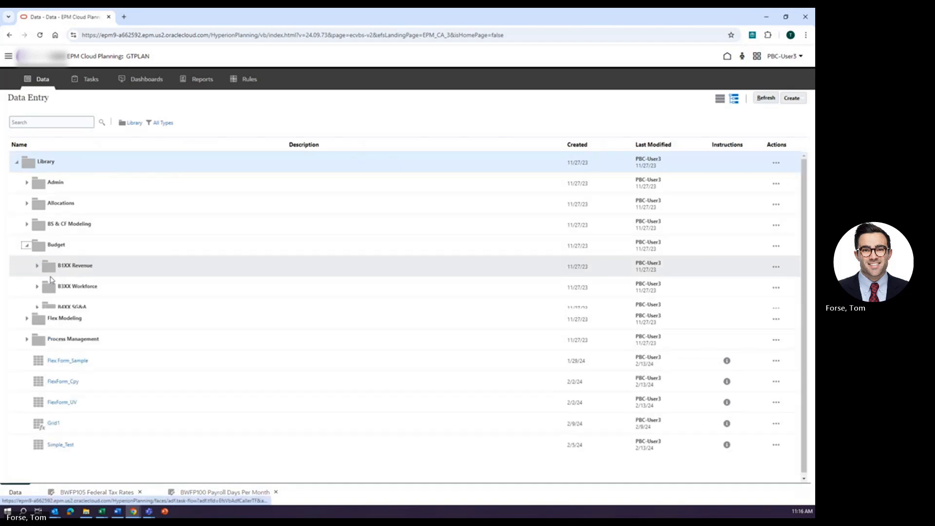
left_click(27, 182)
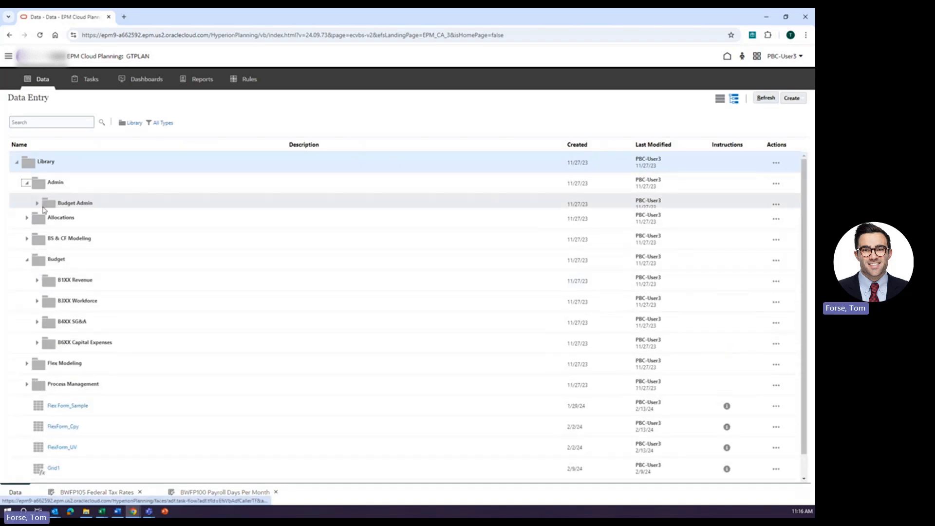
left_click(37, 204)
left_click(47, 245)
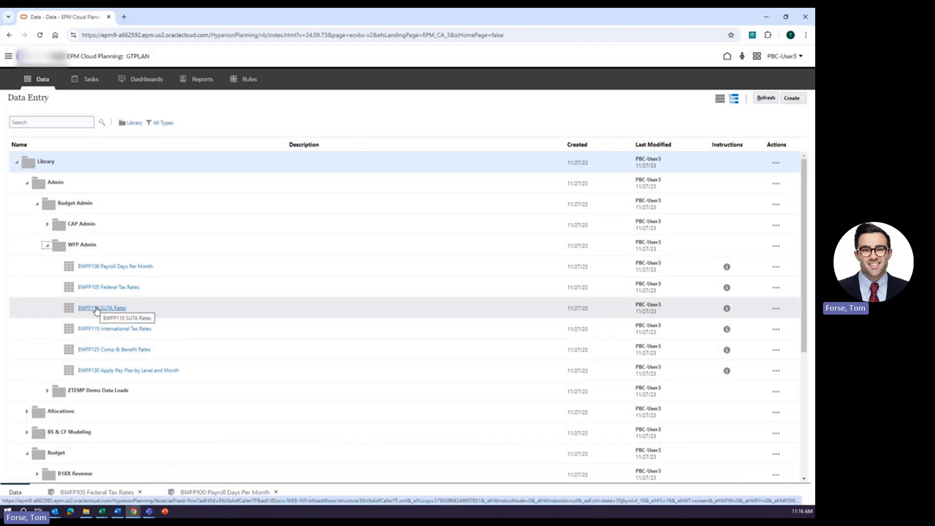
left_click(112, 350)
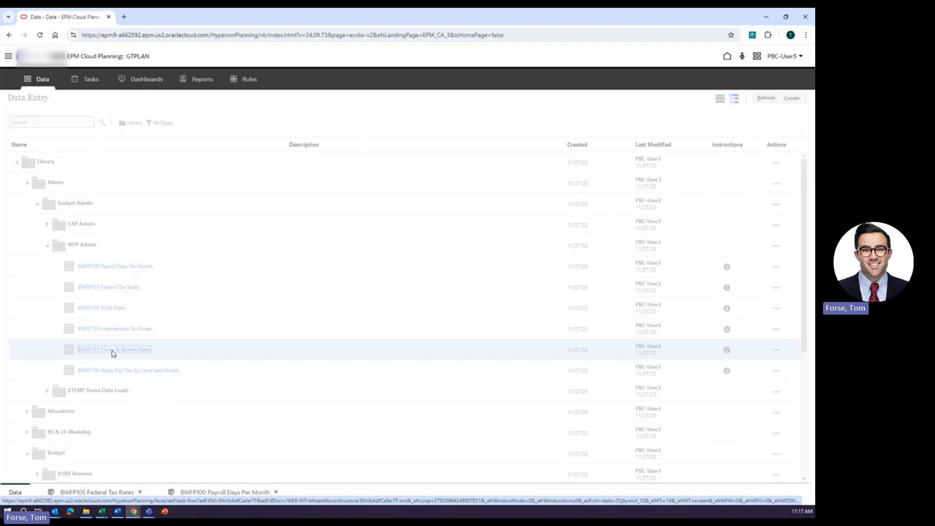
left_click(261, 323)
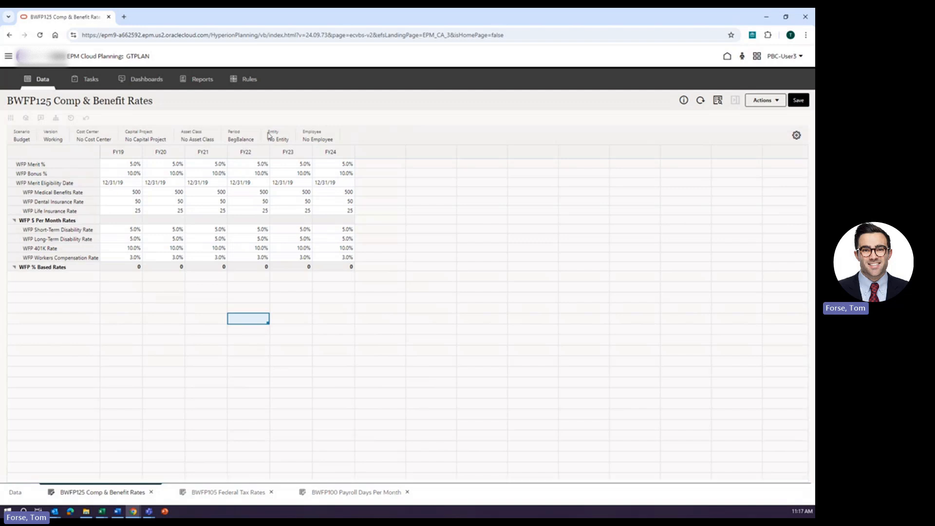
left_click(321, 330)
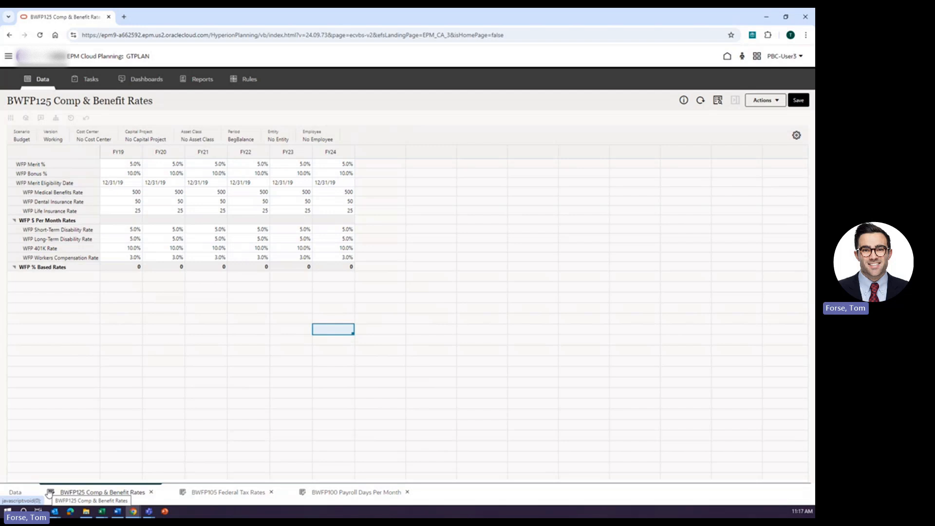
Open the navigator menu.
left_click(8, 57)
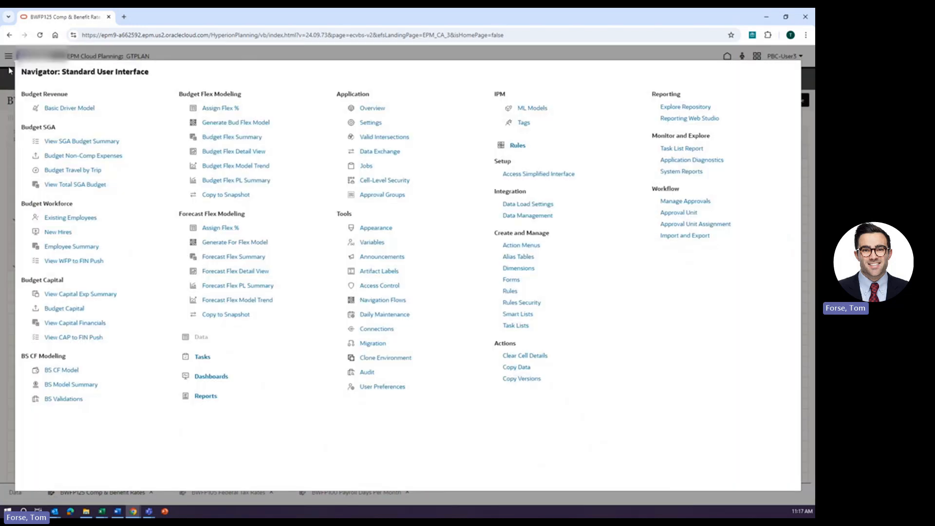